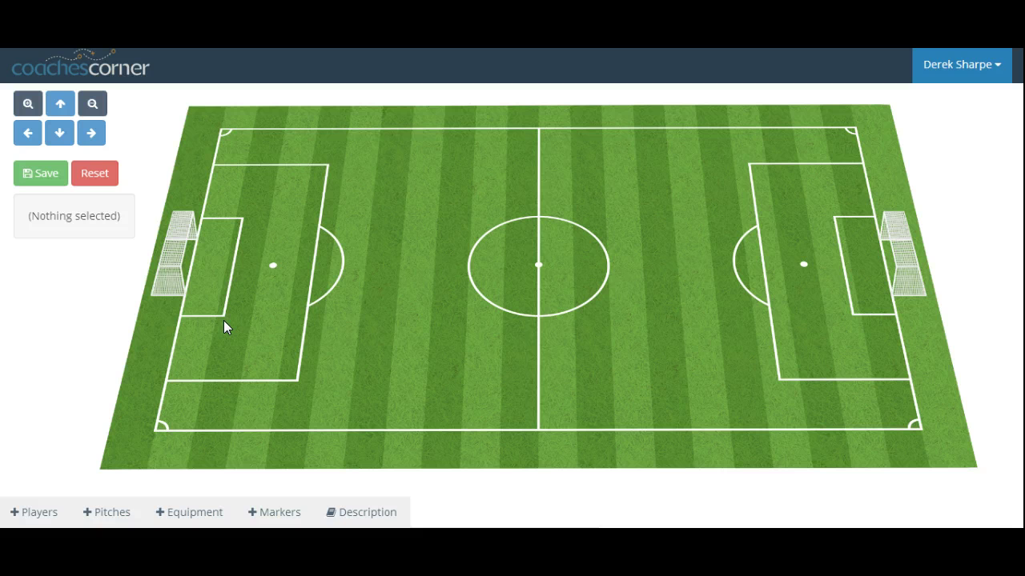
# Step: Pan the pitch view sideways and back, then zoom out and back in
pyautogui.click(103, 144)
pyautogui.click(27, 133)
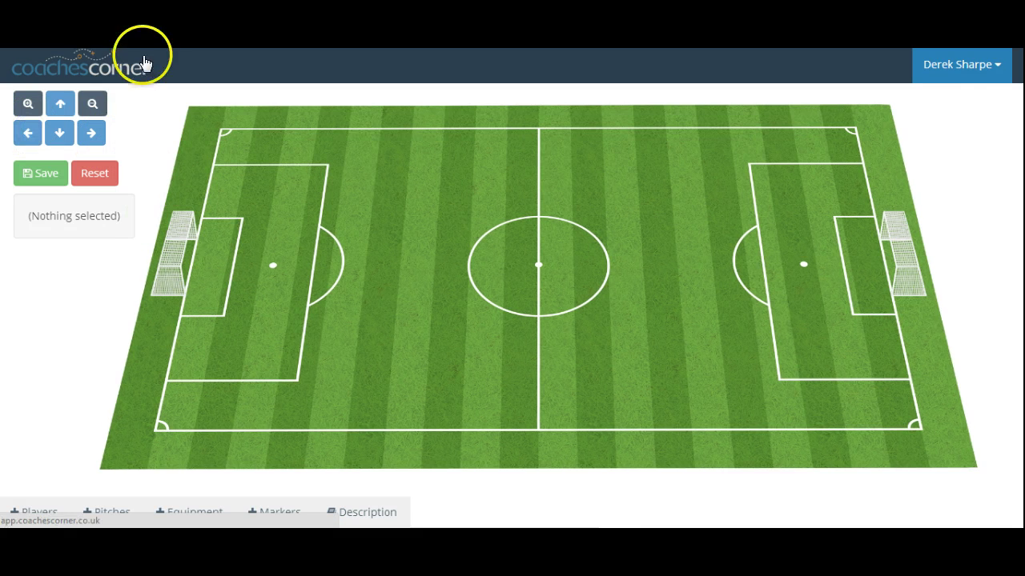
pyautogui.click(92, 103)
pyautogui.click(31, 107)
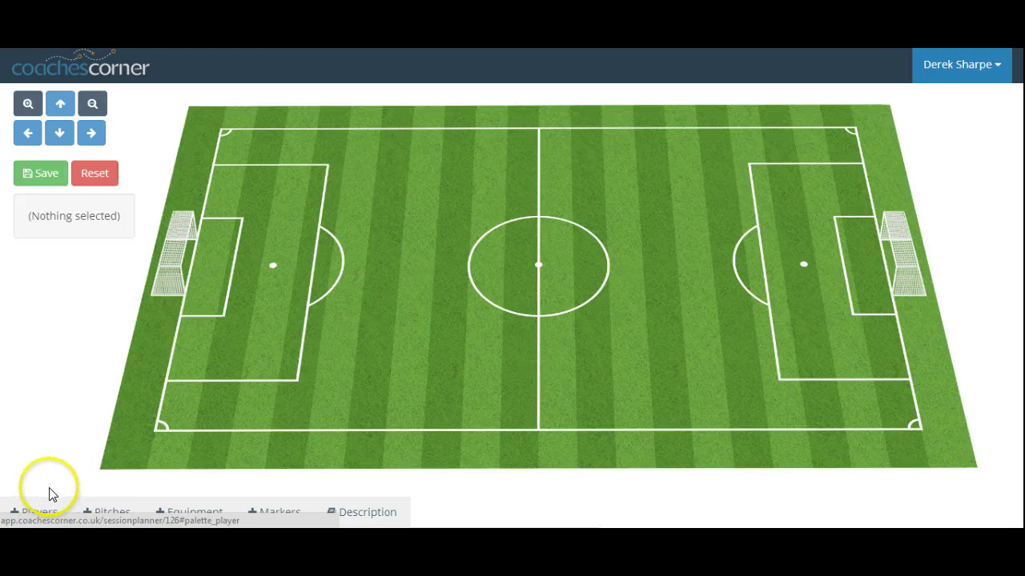
# Step: Browse the Players, Equipment and Markers palettes, ending on the grass, white and indoor pitch types
pyautogui.click(44, 515)
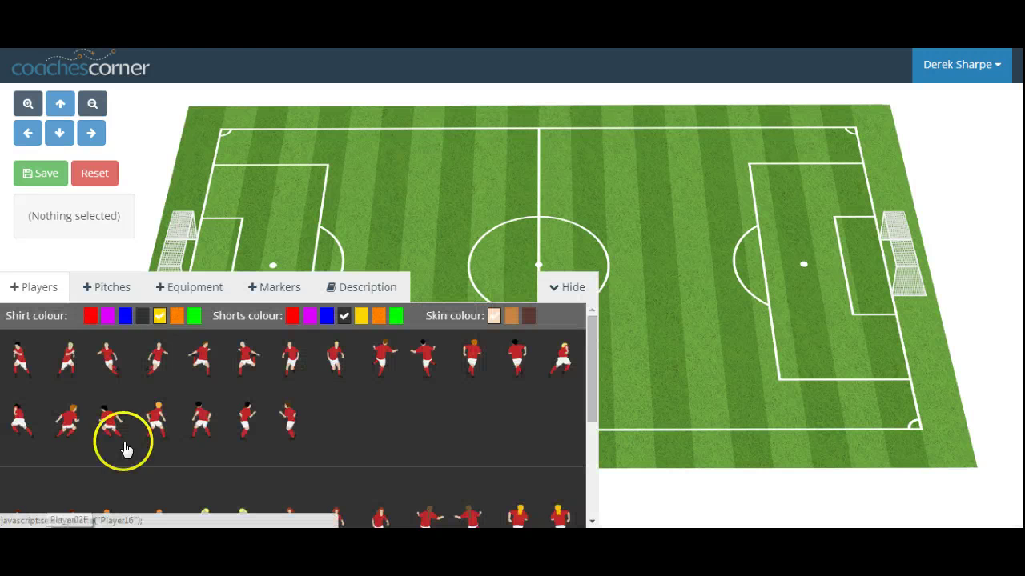
pyautogui.moveTo(593, 364); pyautogui.dragTo(596, 504)
pyautogui.scroll(3, 584, 376)
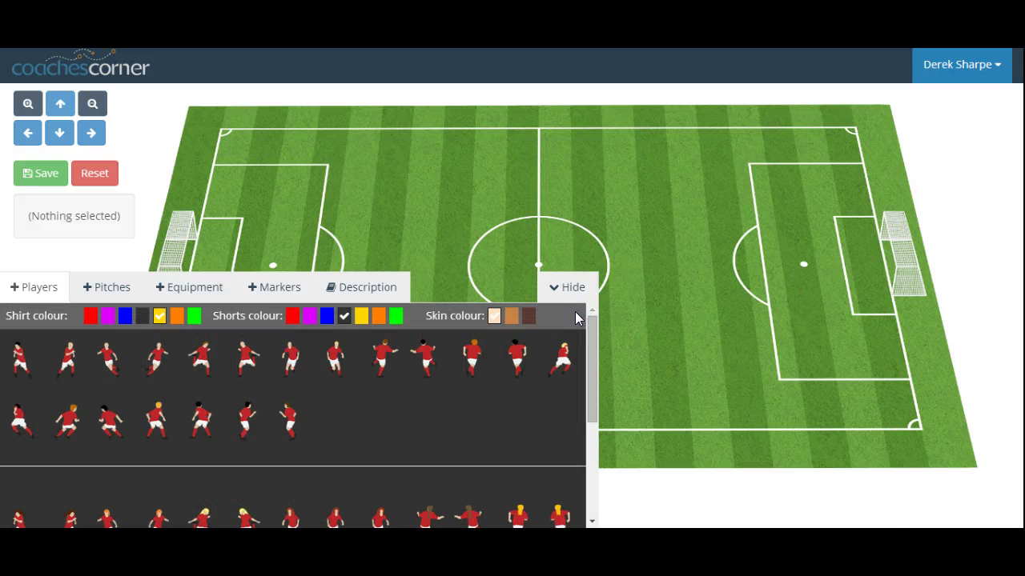
pyautogui.click(189, 288)
pyautogui.click(274, 295)
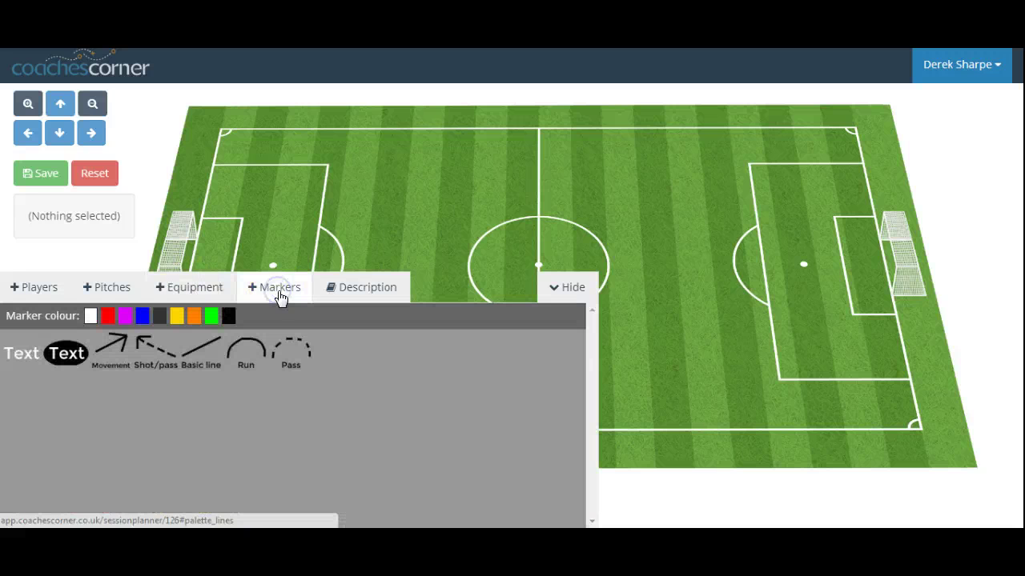
pyautogui.click(250, 292)
pyautogui.click(119, 285)
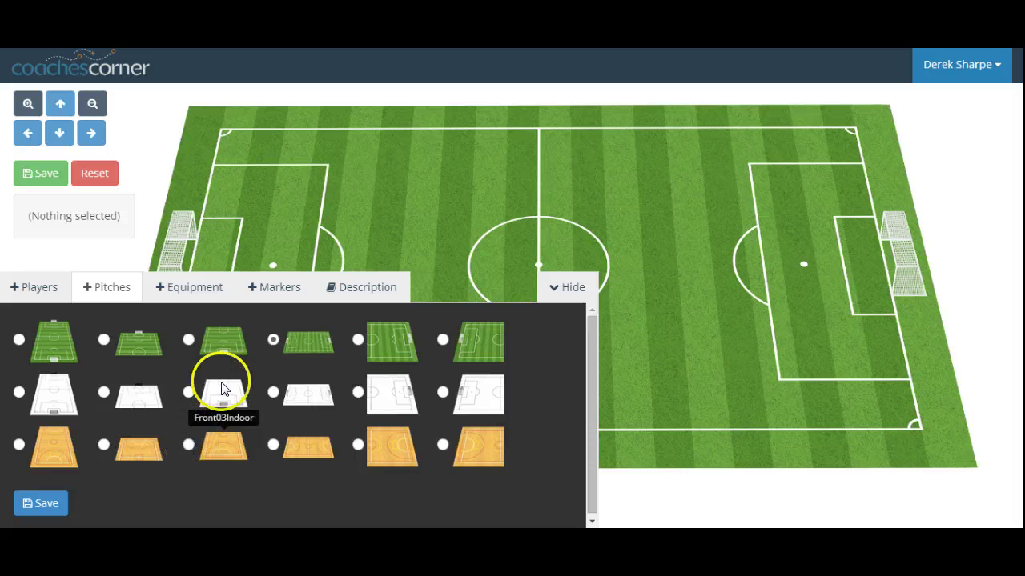
# Step: Place red cones outlining a rectangle between the left penalty box and the halfway line
pyautogui.click(174, 293)
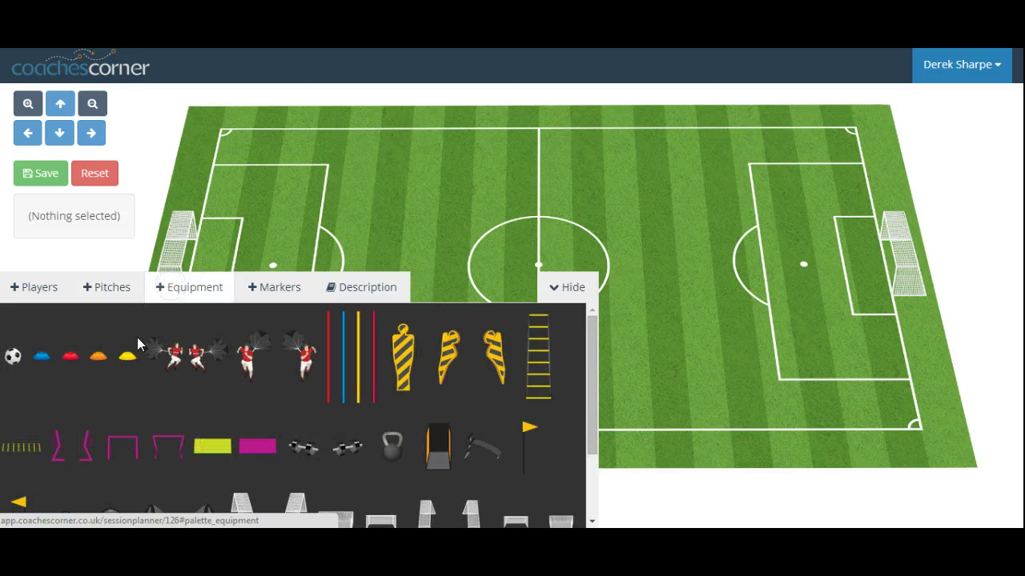
pyautogui.click(73, 365)
pyautogui.click(73, 365)
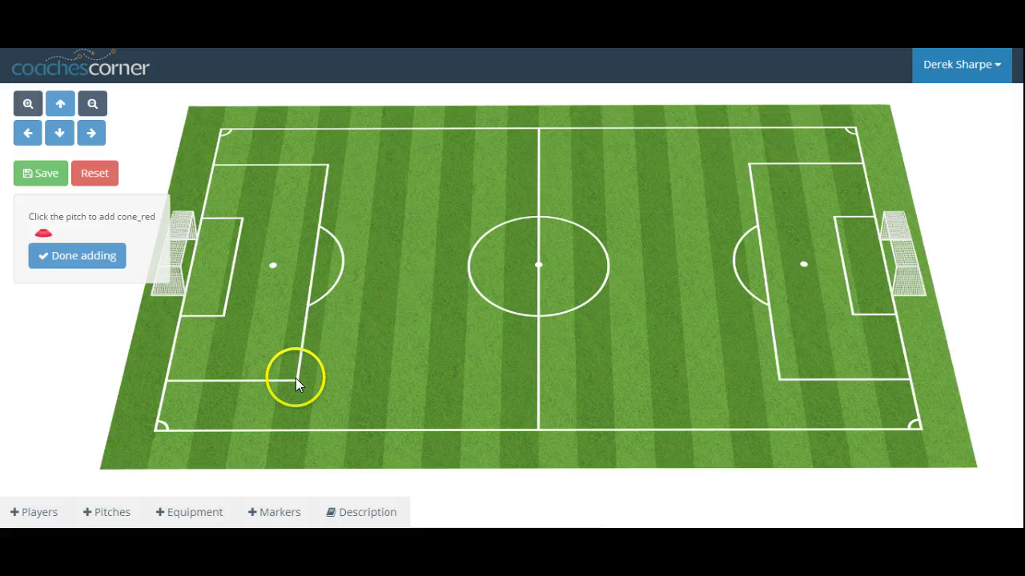
pyautogui.click(372, 381)
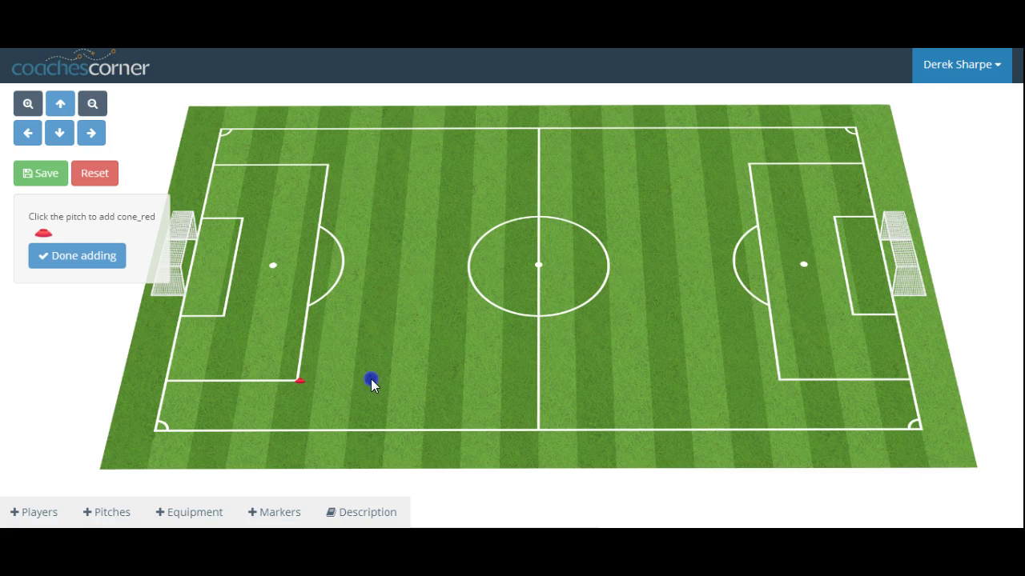
pyautogui.click(443, 382)
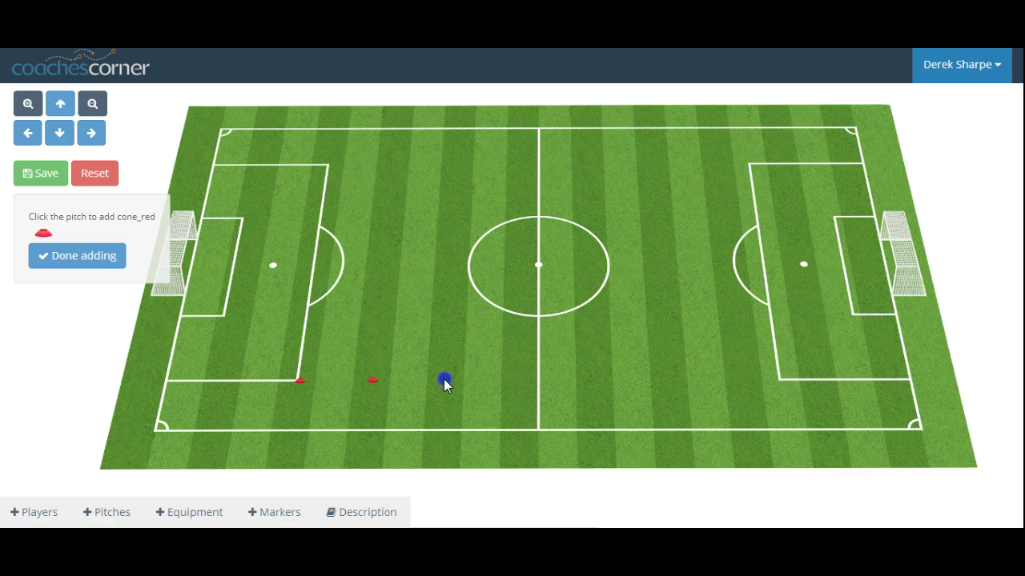
pyautogui.click(516, 377)
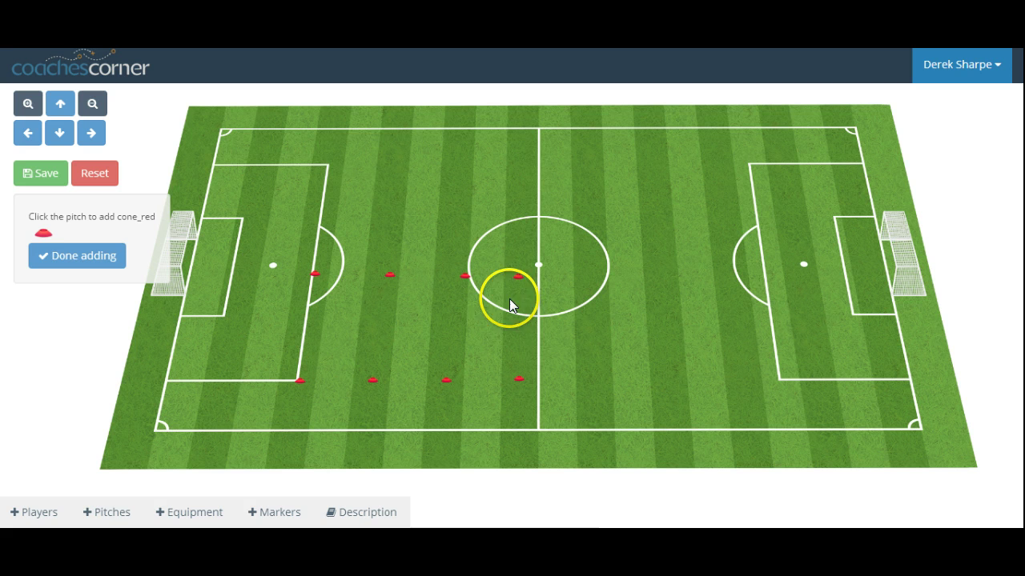
pyautogui.click(517, 328)
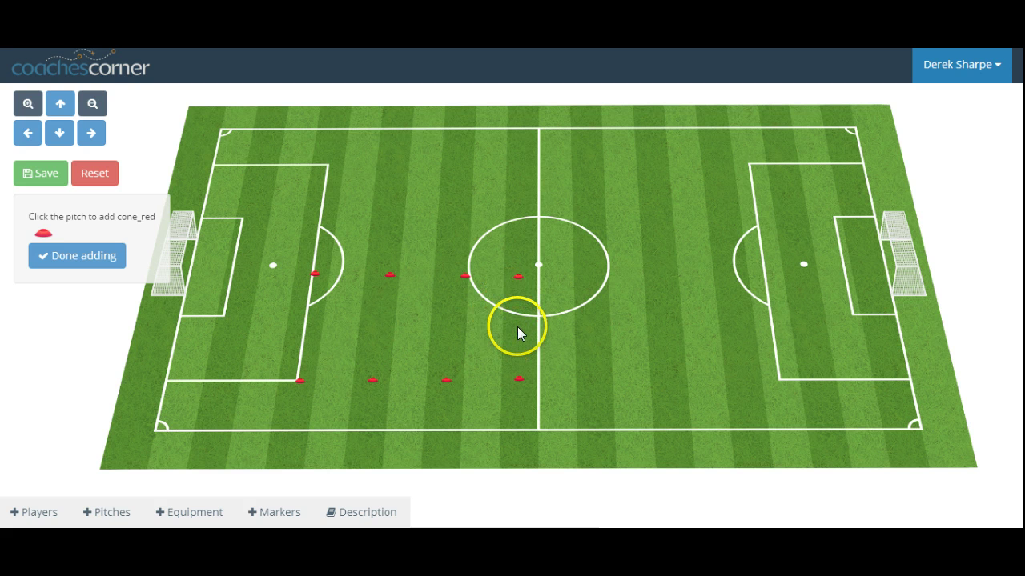
pyautogui.click(306, 321)
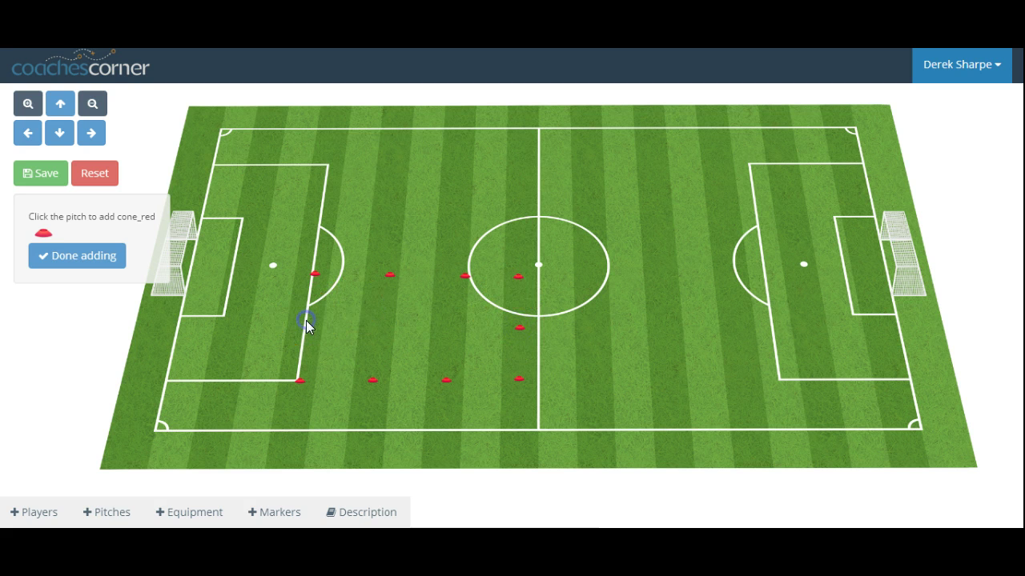
pyautogui.click(29, 504)
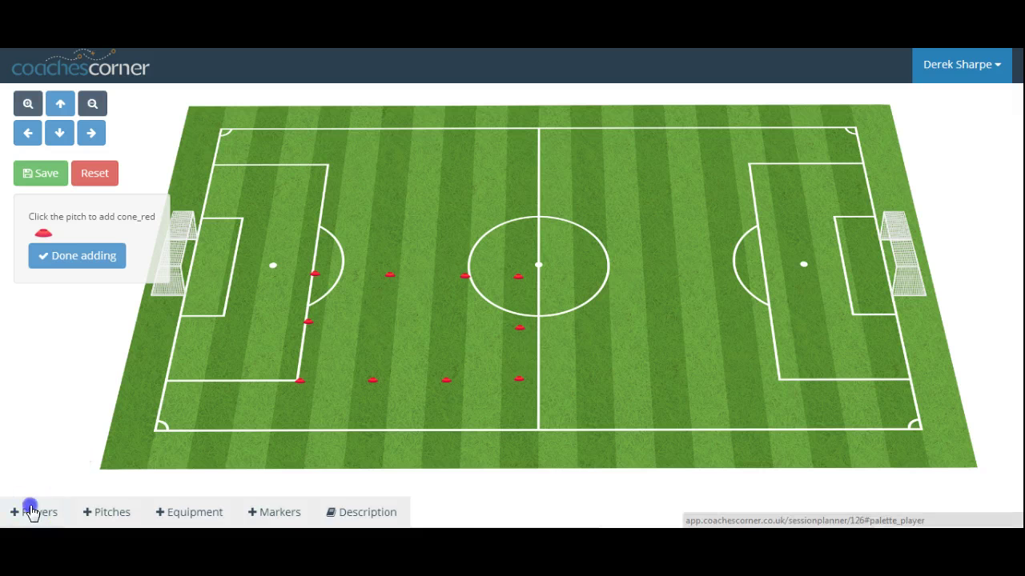
# Step: Add a red-shirted player inside the coned area
pyautogui.click(72, 423)
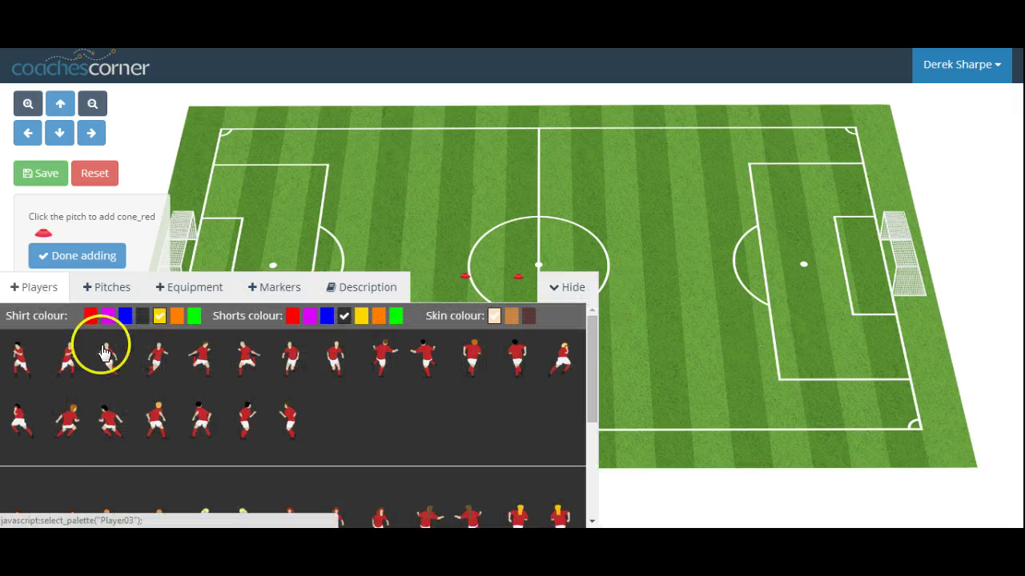
pyautogui.click(91, 316)
pyautogui.click(158, 346)
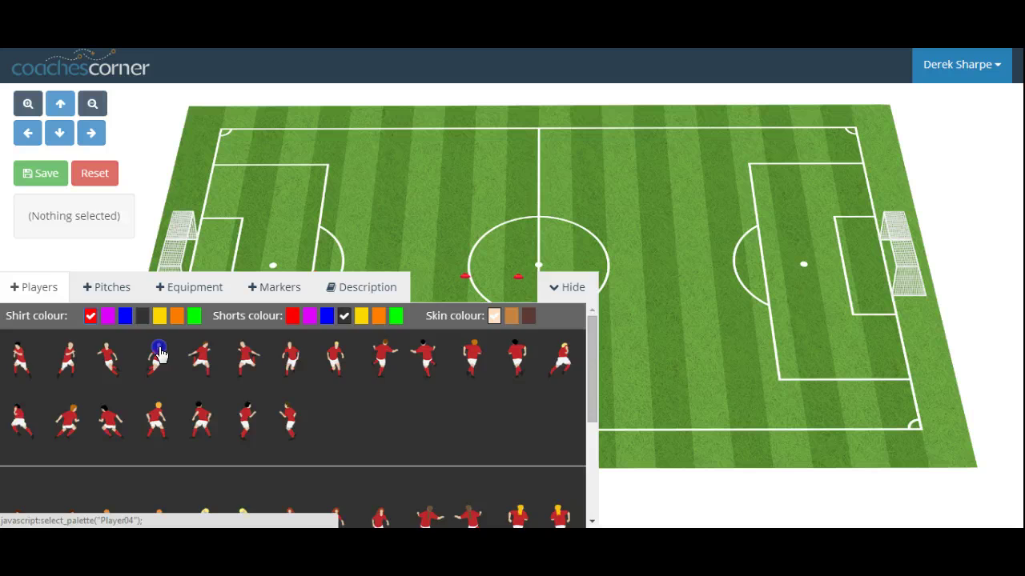
pyautogui.click(371, 320)
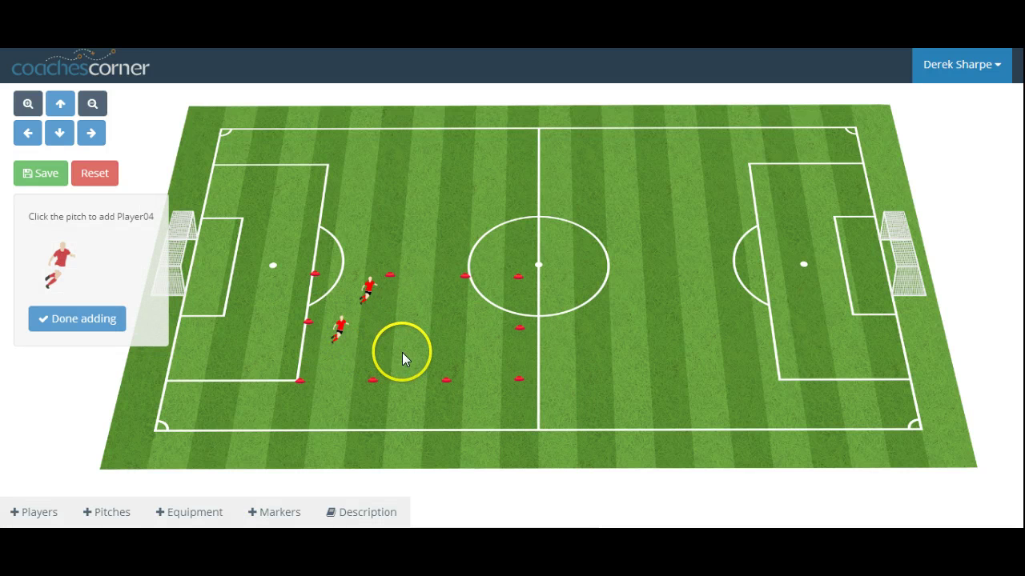
# Step: Add three players in blue shirts and blue shorts inside the coned area
pyautogui.click(38, 512)
pyautogui.click(125, 316)
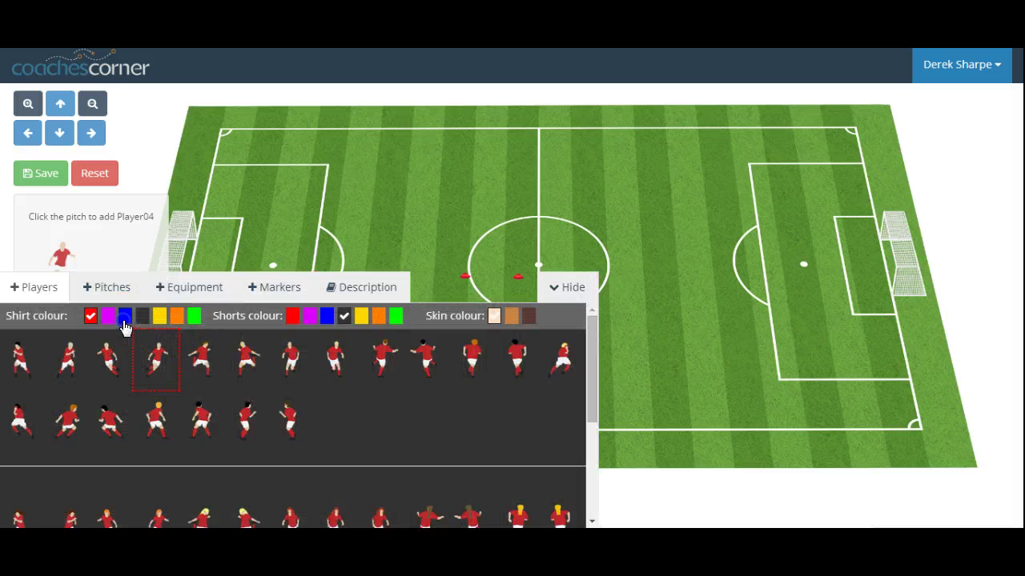
pyautogui.click(325, 317)
pyautogui.click(286, 409)
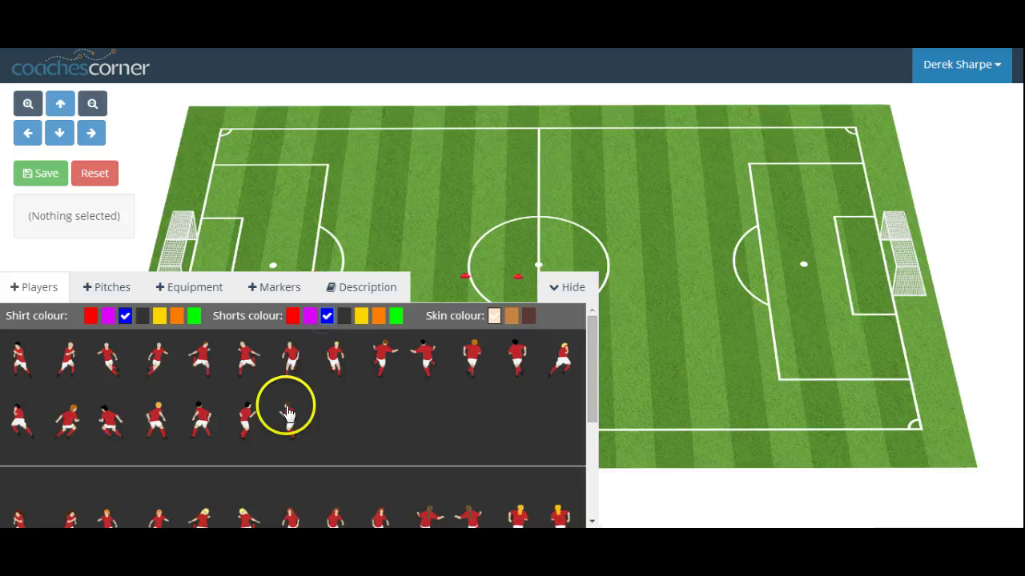
pyautogui.click(476, 365)
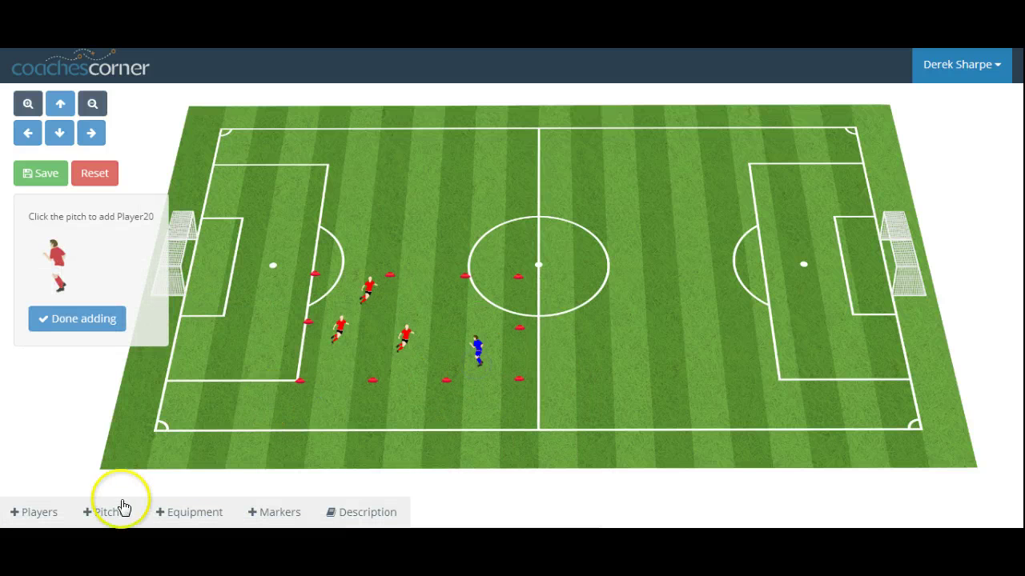
pyautogui.click(52, 512)
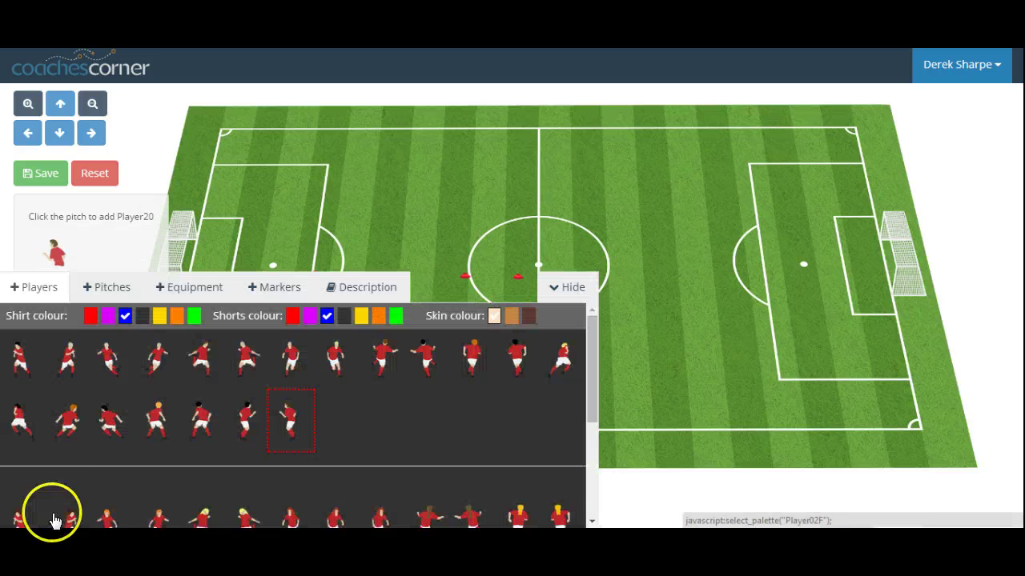
pyautogui.click(286, 360)
pyautogui.click(473, 293)
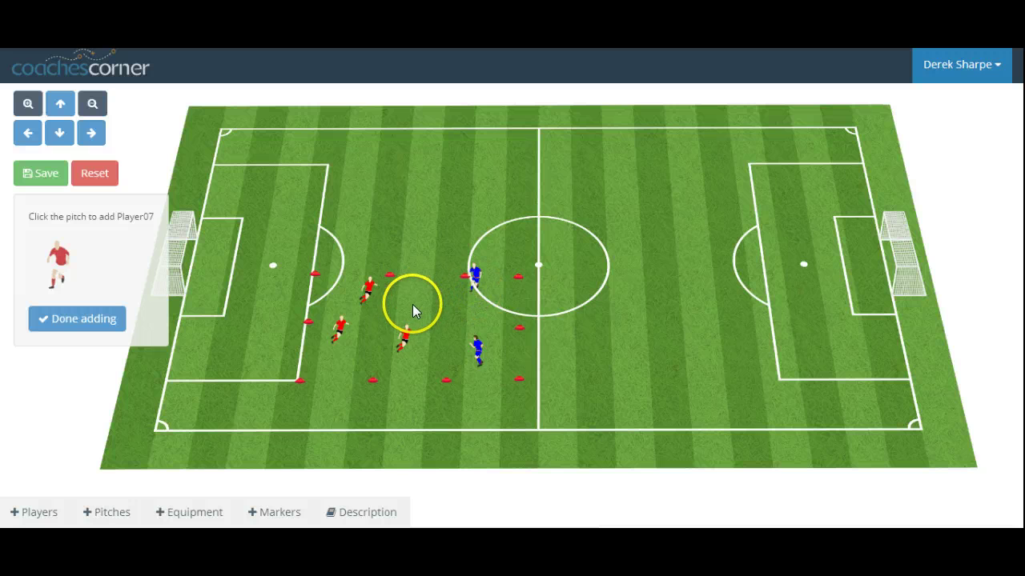
pyautogui.click(413, 304)
# Step: Place Player06 in a yellow shirt and black shorts beside the blue players
pyautogui.click(41, 513)
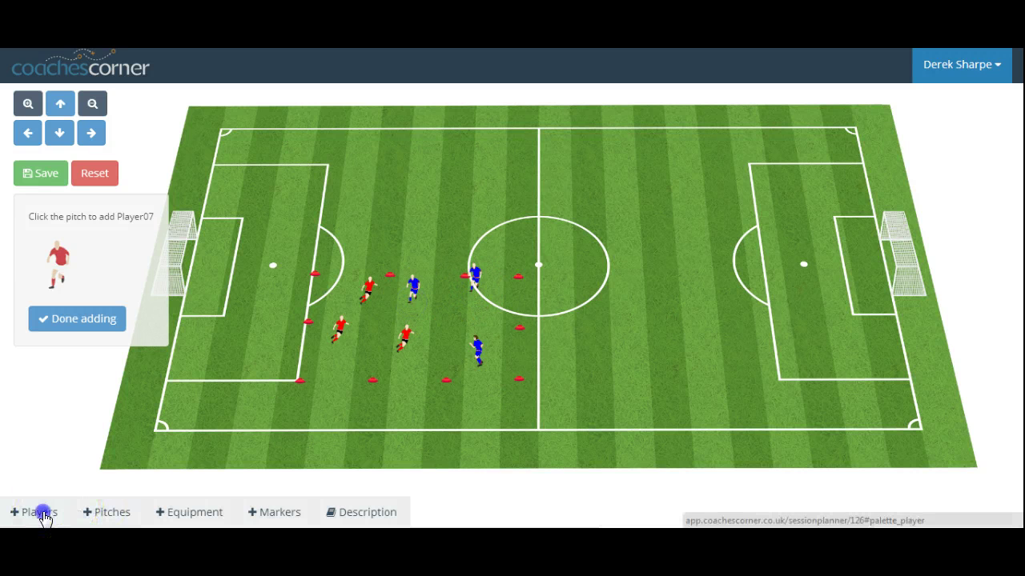
pyautogui.click(160, 316)
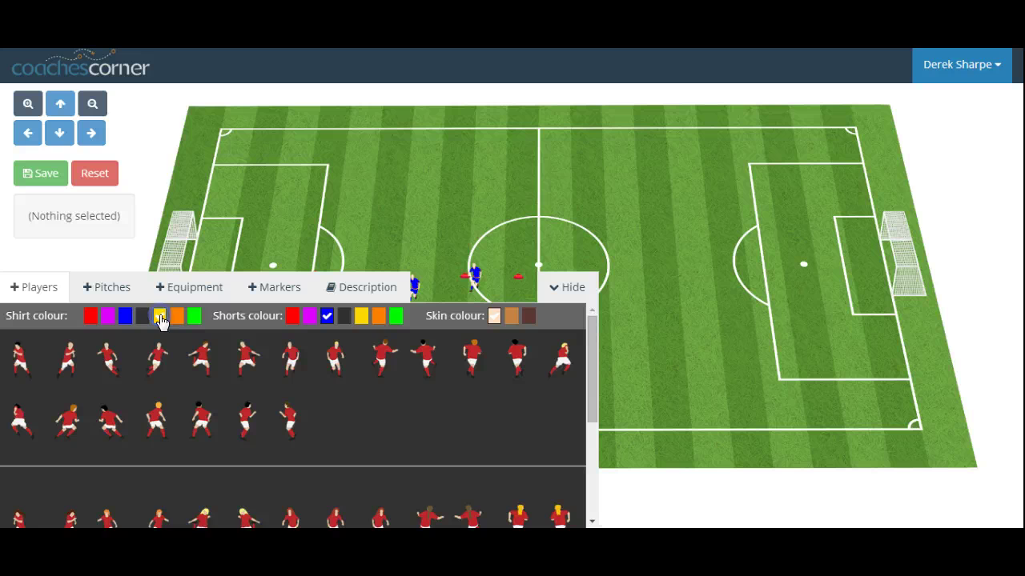
pyautogui.click(345, 318)
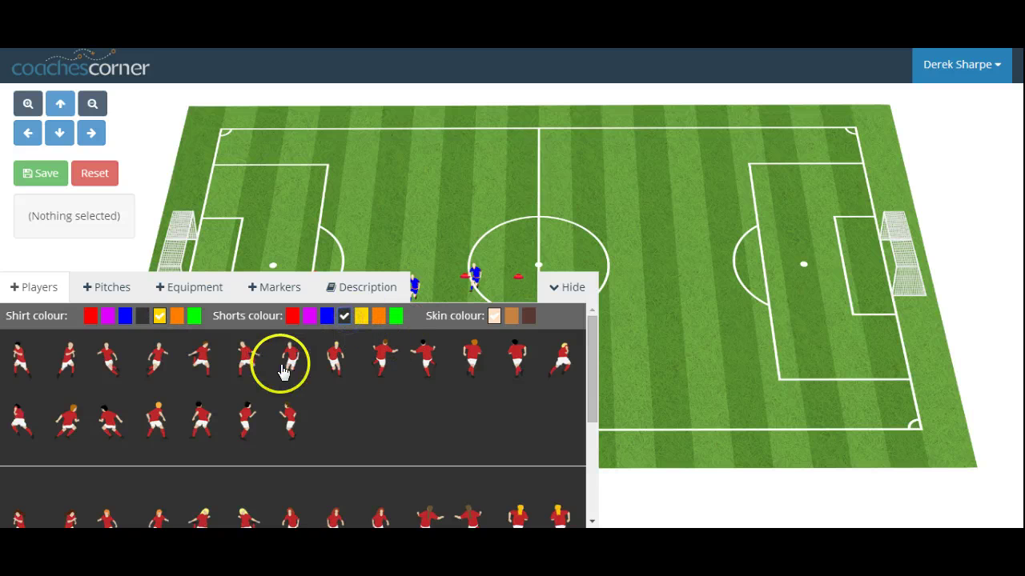
pyautogui.click(249, 366)
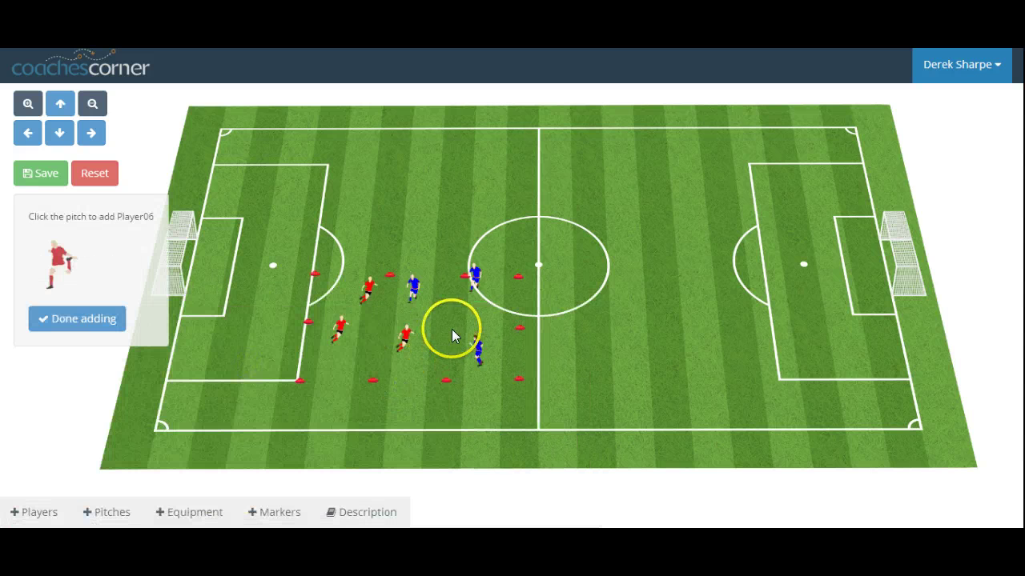
pyautogui.click(476, 324)
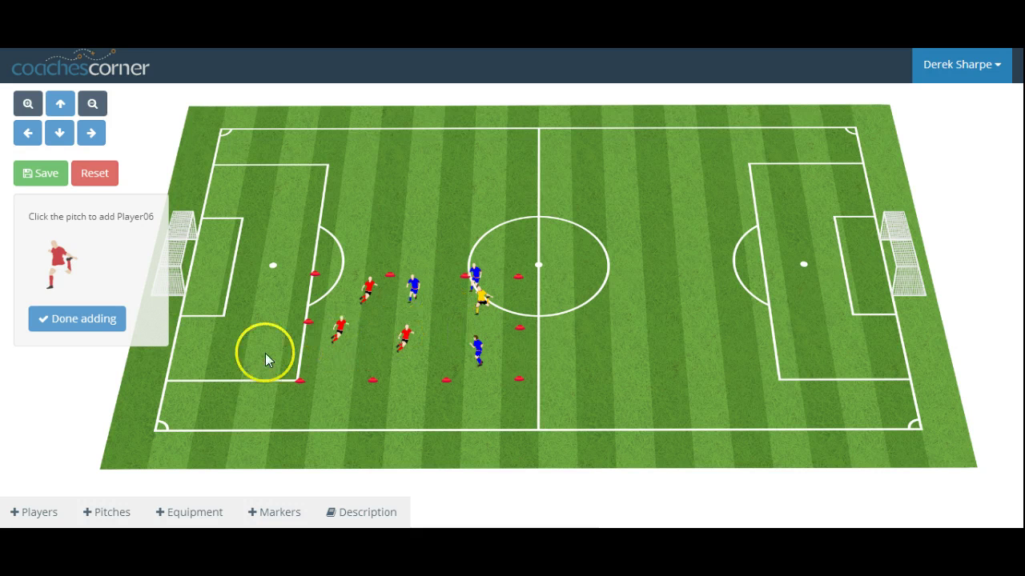
# Step: Place a small pile of footballs near the blue player and the halfway line
pyautogui.click(163, 512)
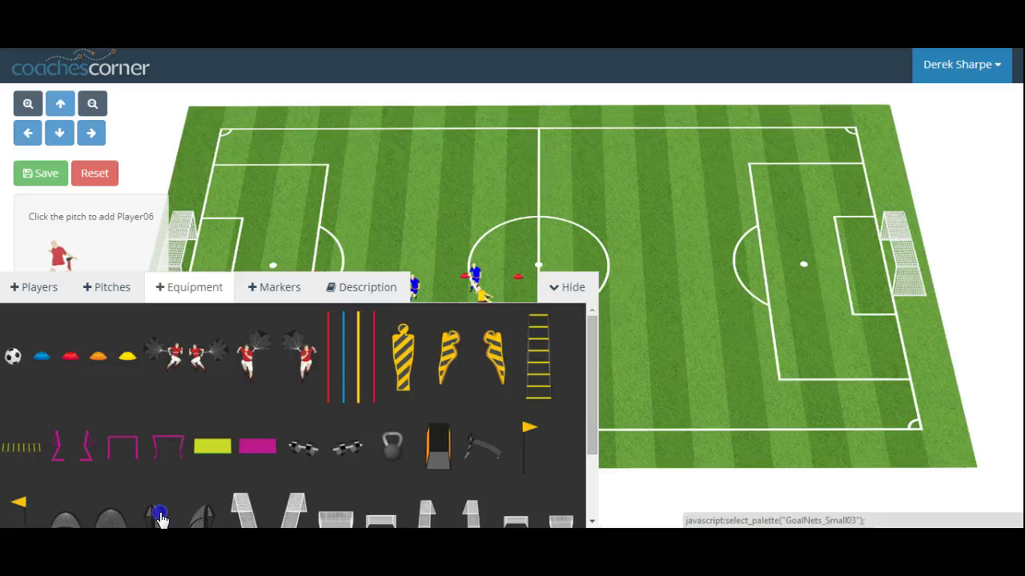
pyautogui.click(13, 355)
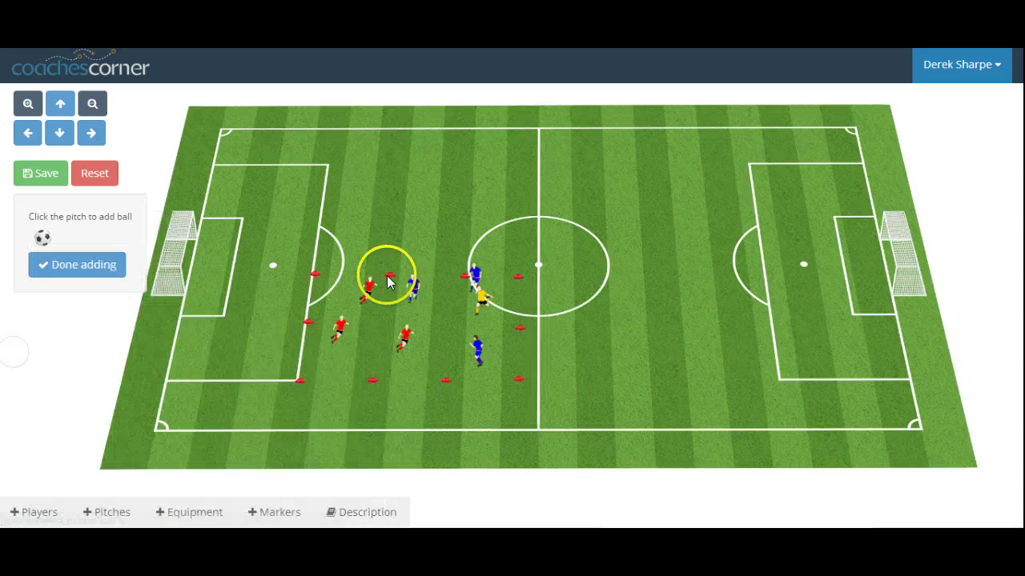
pyautogui.click(474, 323)
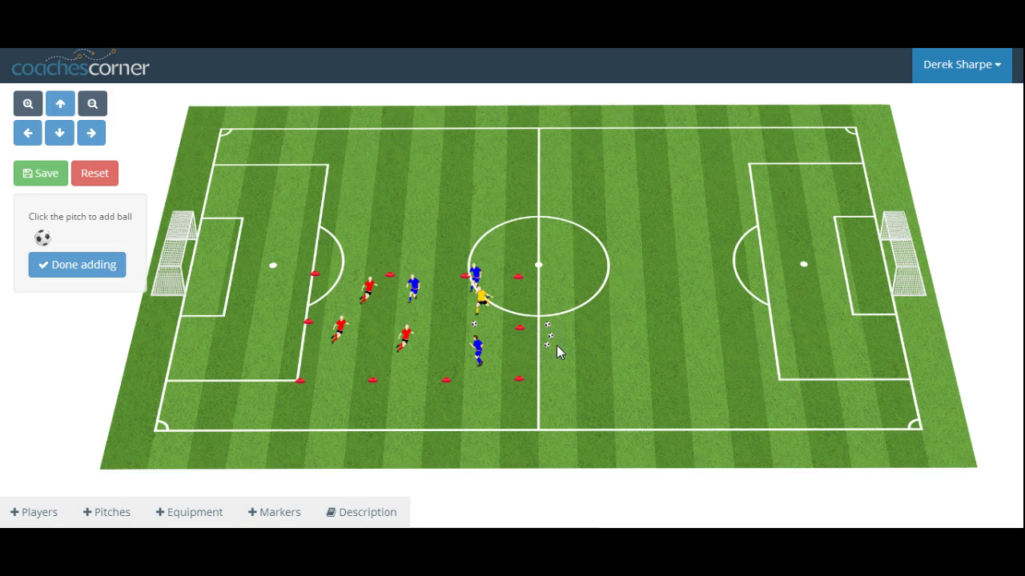
pyautogui.click(554, 345)
pyautogui.click(558, 328)
# Step: Draw two dashed Shot/pass arrows, from the ball to a red player and between red players
pyautogui.click(290, 513)
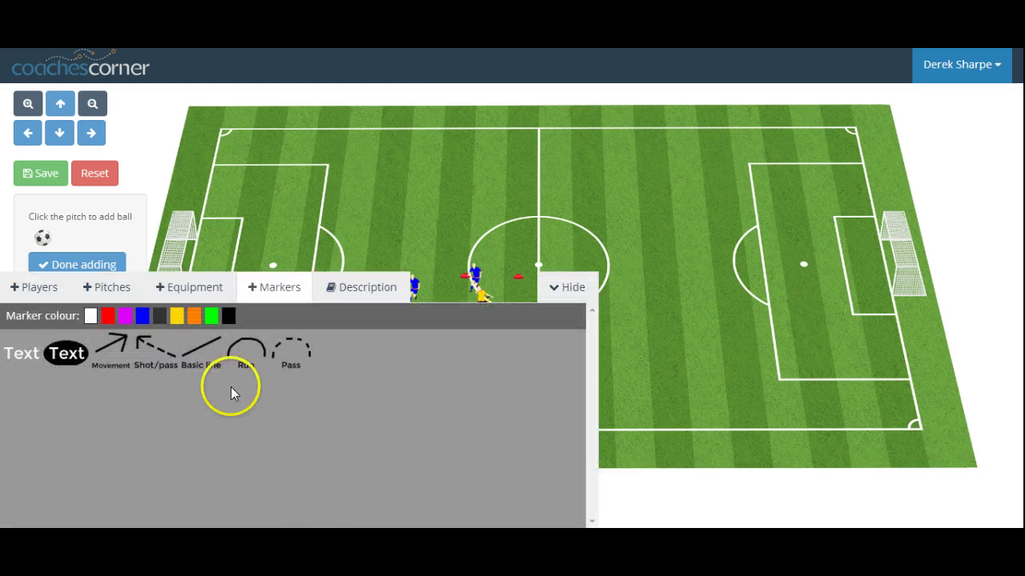
pyautogui.click(147, 362)
pyautogui.click(419, 339)
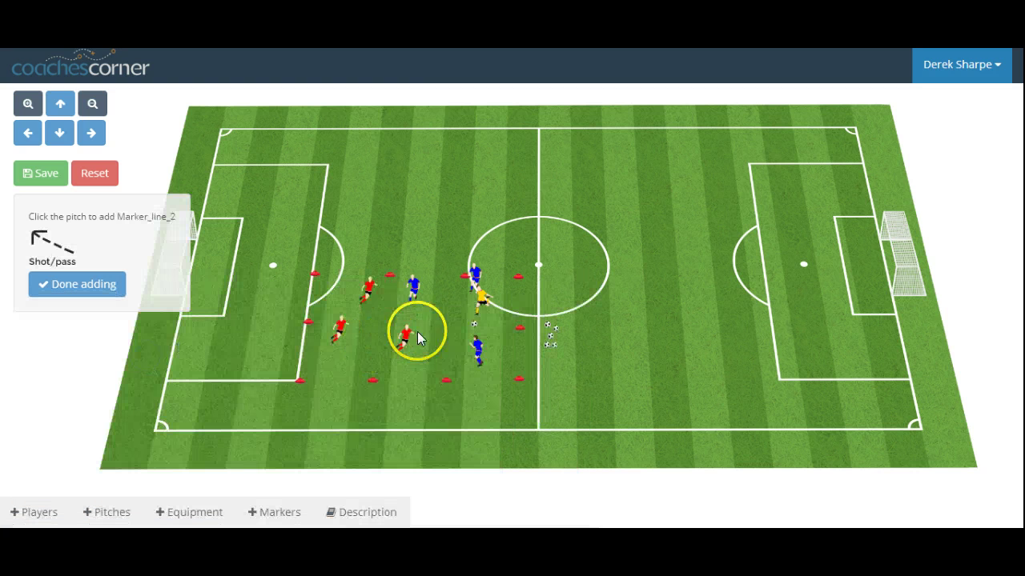
pyautogui.click(465, 344)
pyautogui.moveTo(449, 346); pyautogui.dragTo(418, 355)
pyautogui.click(369, 307)
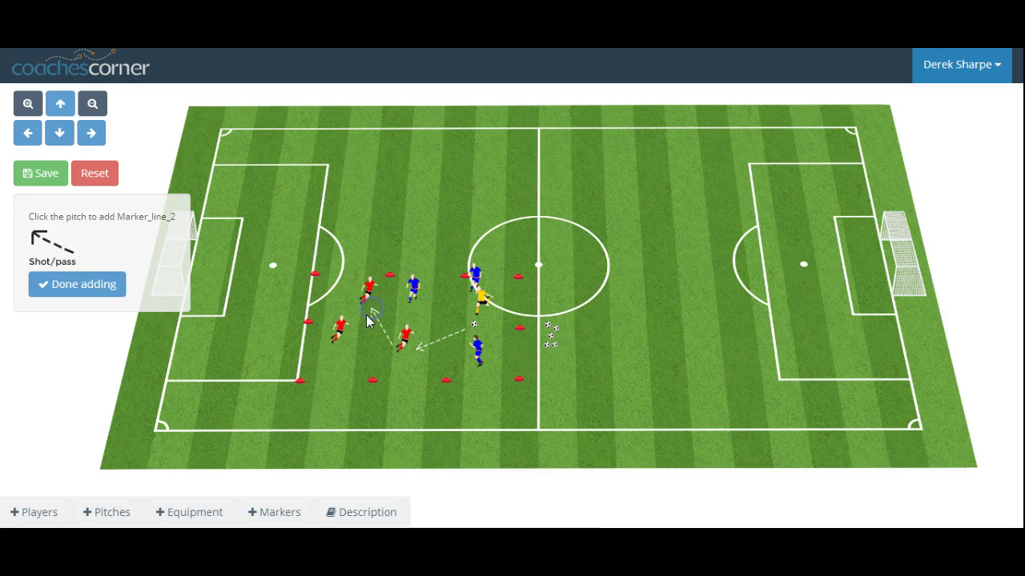
pyautogui.click(357, 339)
# Step: Set the activity type to Small-Sided Games with a minimum and maximum of 7 players
pyautogui.click(362, 512)
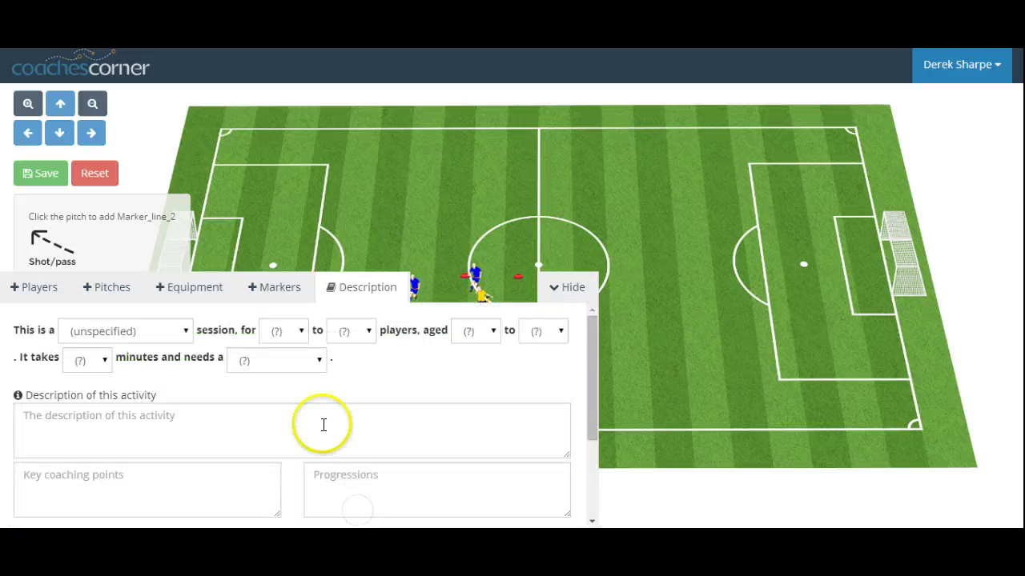
pyautogui.click(270, 400)
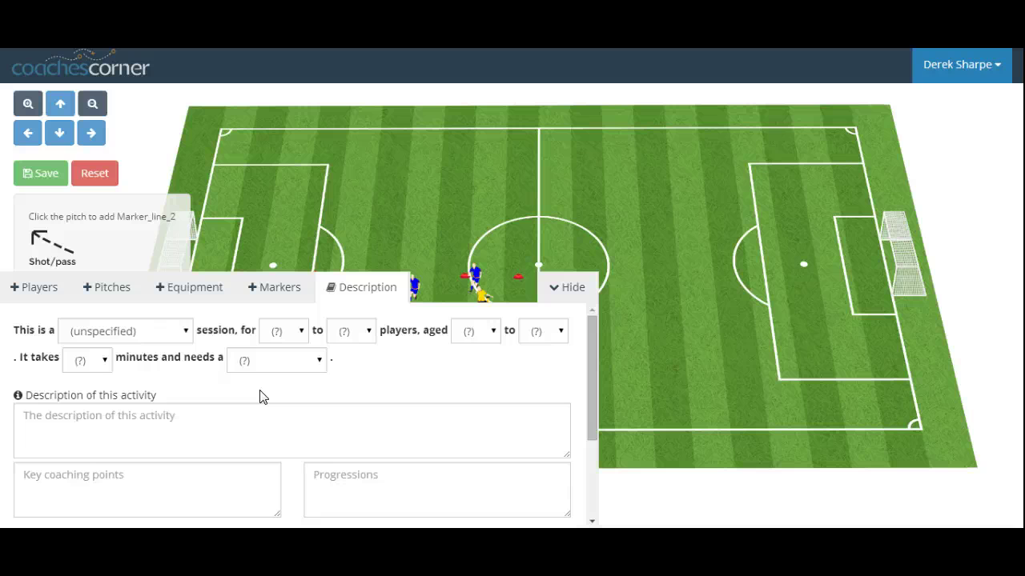
pyautogui.click(186, 333)
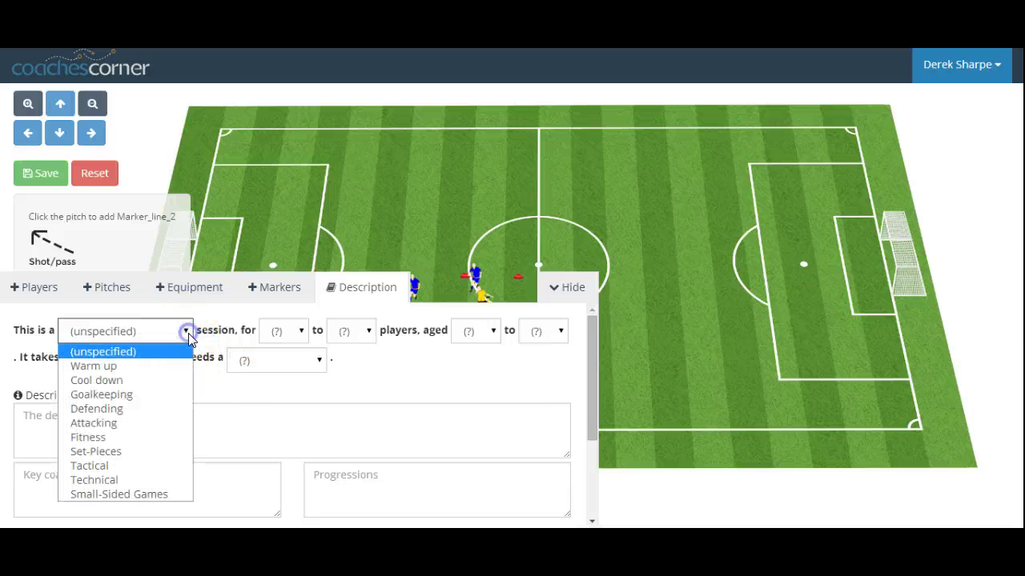
pyautogui.moveTo(184, 341); pyautogui.dragTo(111, 496)
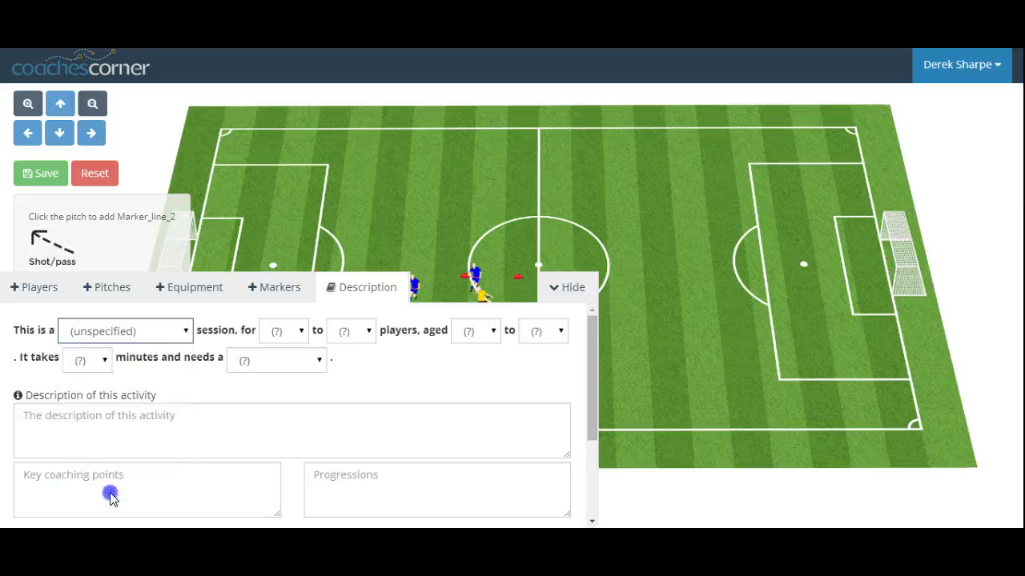
pyautogui.click(298, 333)
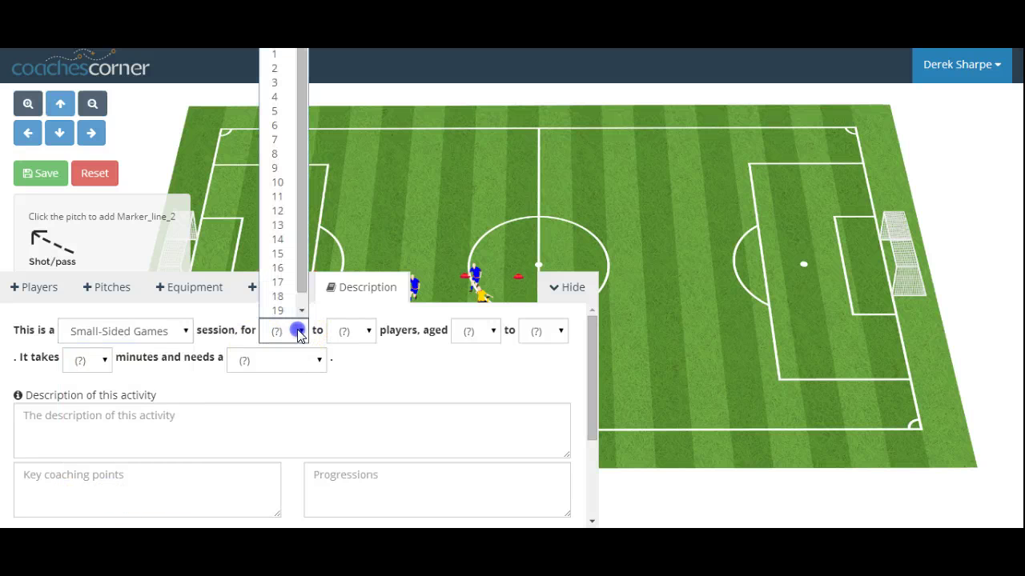
pyautogui.moveTo(297, 333); pyautogui.dragTo(269, 141)
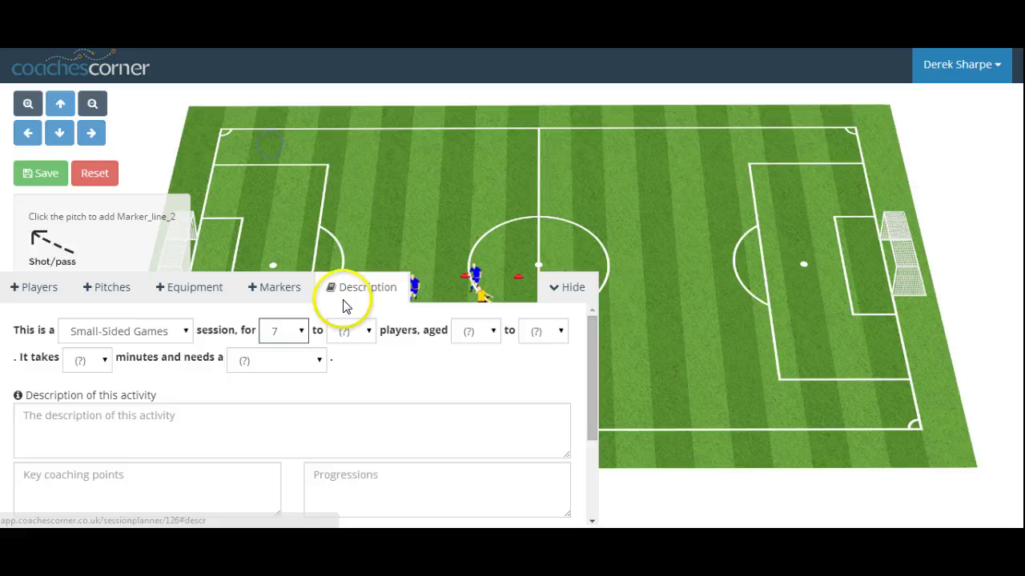
pyautogui.moveTo(350, 331); pyautogui.dragTo(337, 142)
# Step: Set ages 12 to 18, duration 10 minutes and a 20x20m grid, then hide the form
pyautogui.click(468, 337)
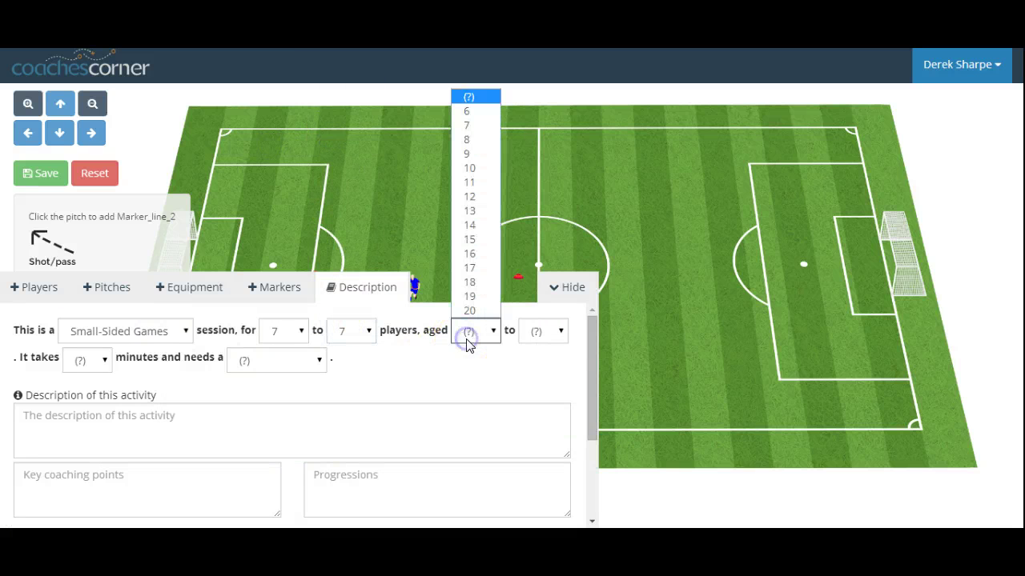
pyautogui.click(469, 197)
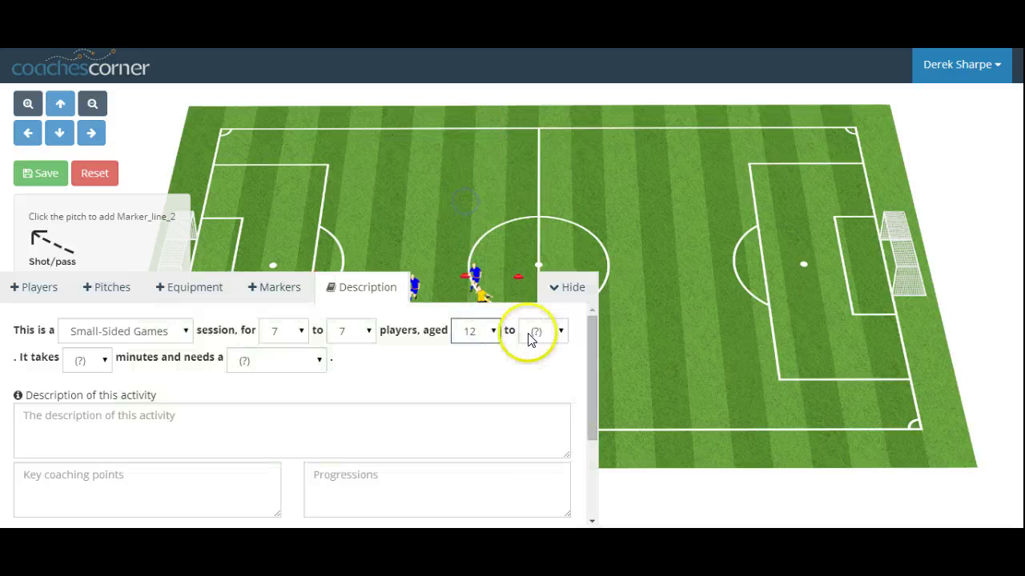
pyautogui.click(528, 339)
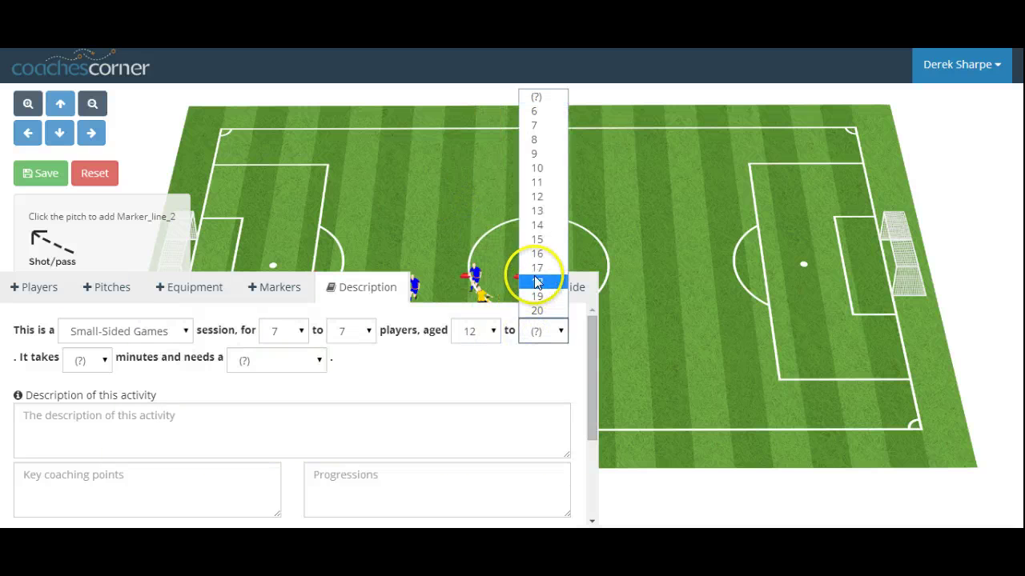
pyautogui.click(537, 283)
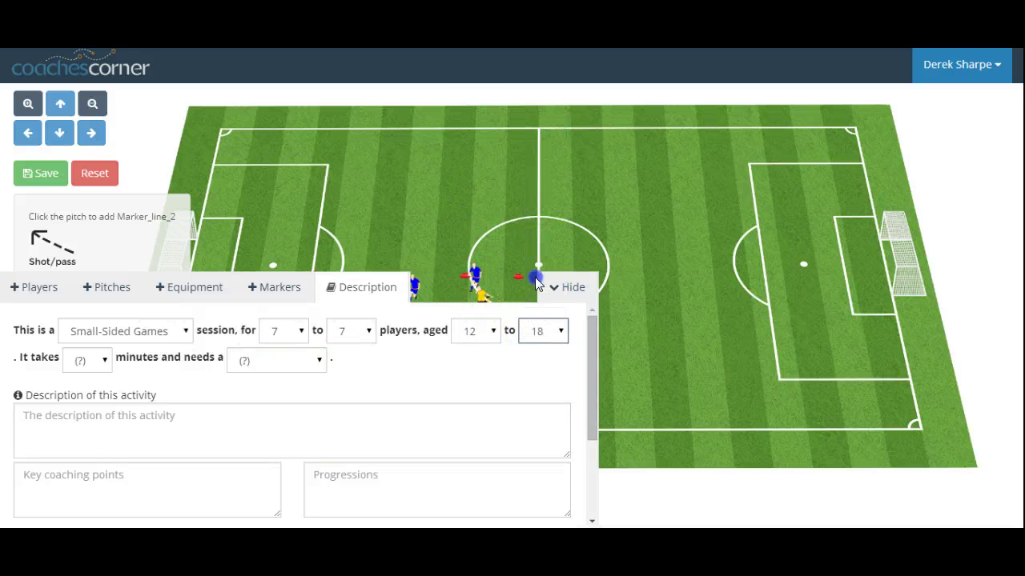
pyautogui.click(111, 364)
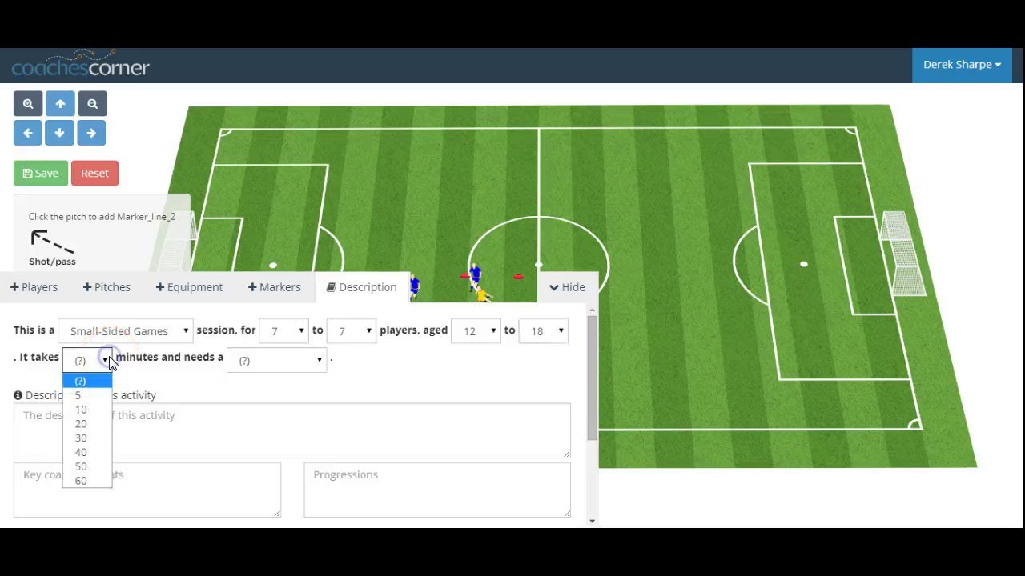
pyautogui.click(87, 411)
pyautogui.click(280, 360)
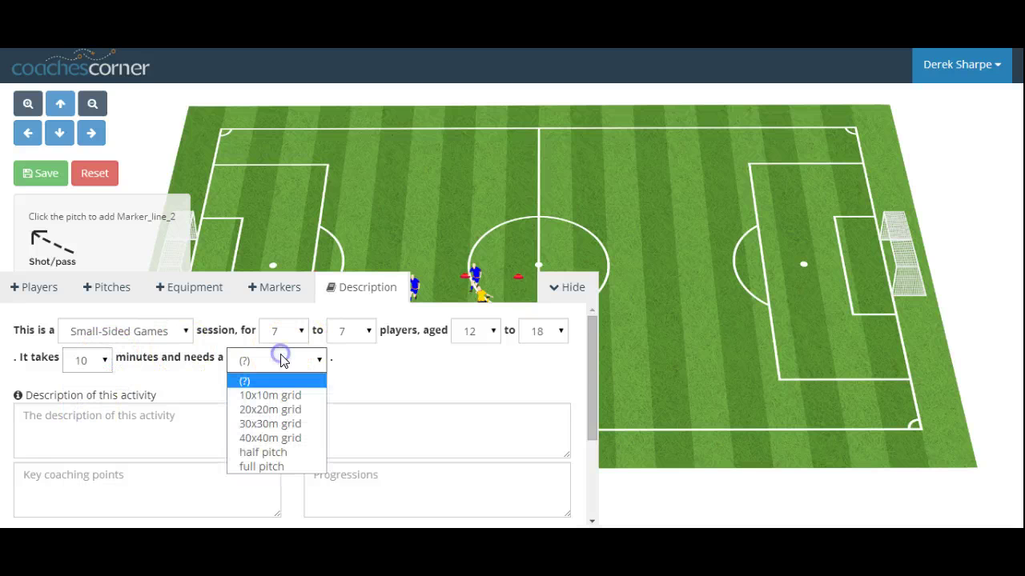
pyautogui.click(273, 410)
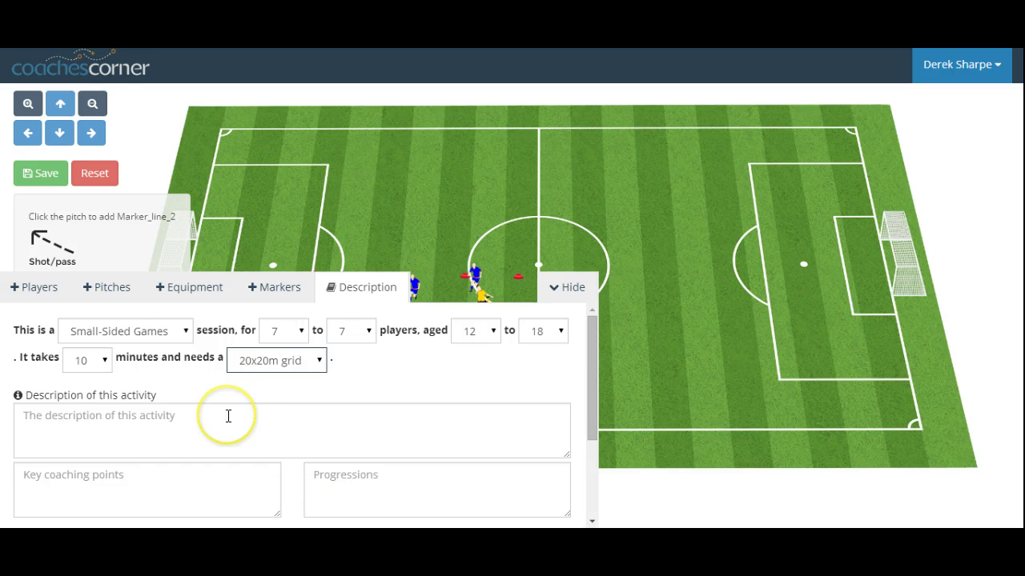
pyautogui.moveTo(590, 407); pyautogui.dragTo(591, 431)
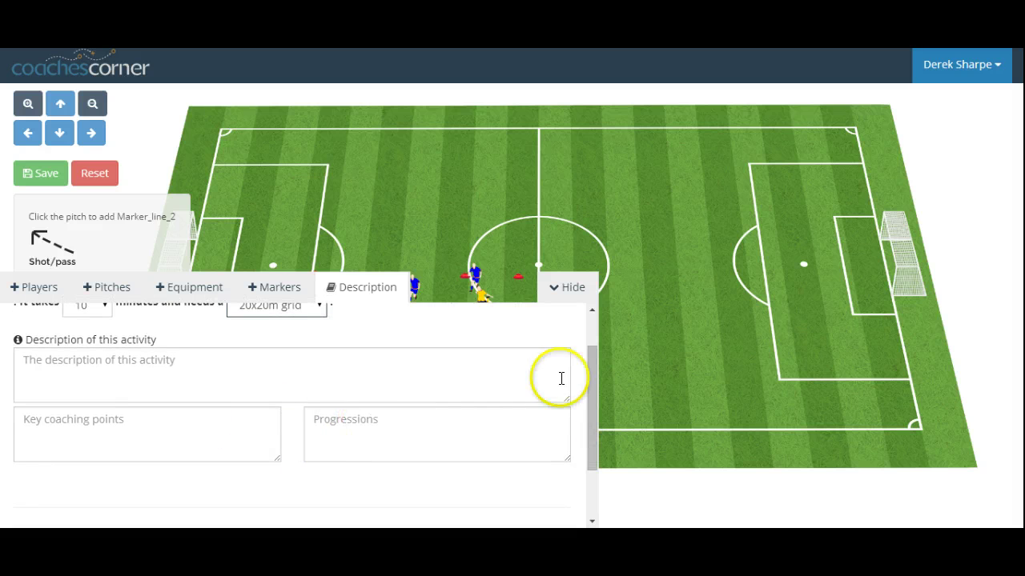
pyautogui.click(557, 296)
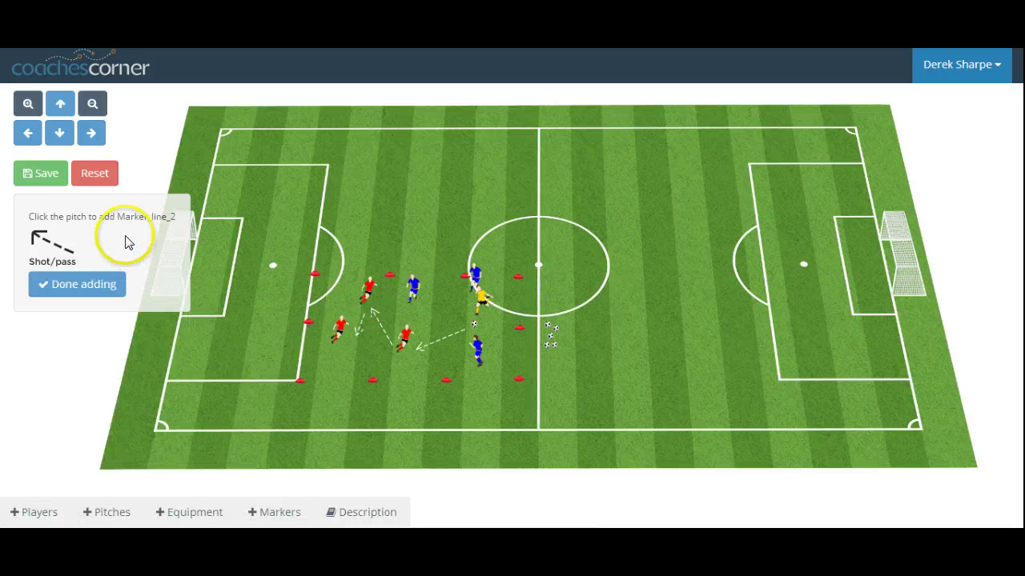
# Step: Save the drill so it appears as 1. Unnamed activity in the session overview
pyautogui.click(49, 182)
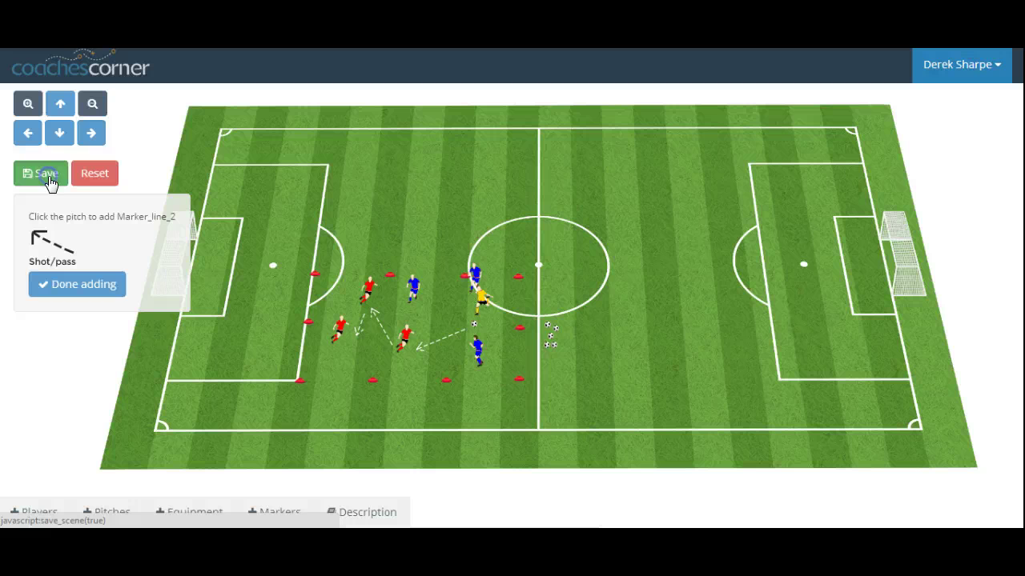
pyautogui.click(36, 184)
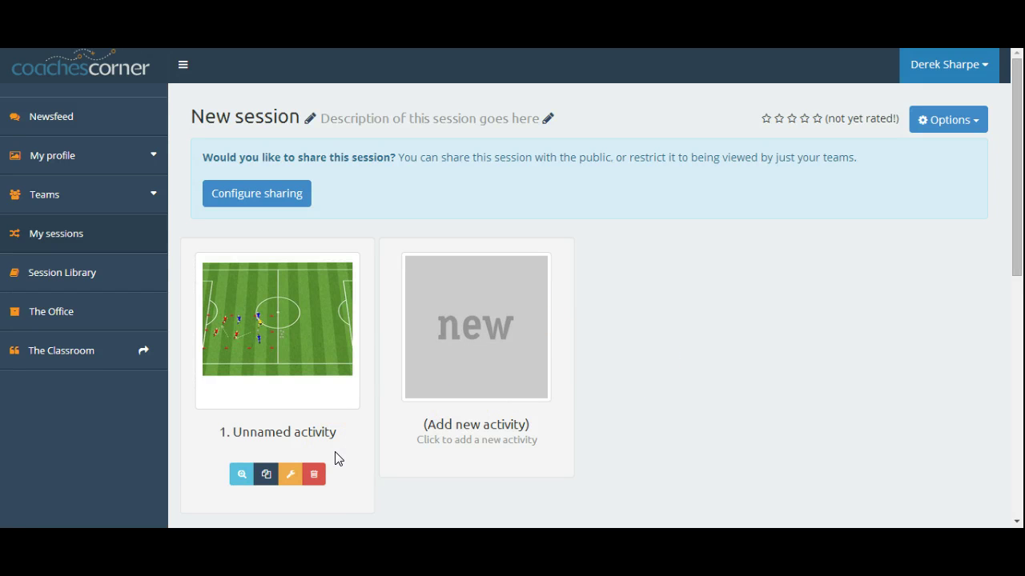
# Step: Copy the first activity into this same session and open the copy for editing
pyautogui.click(263, 478)
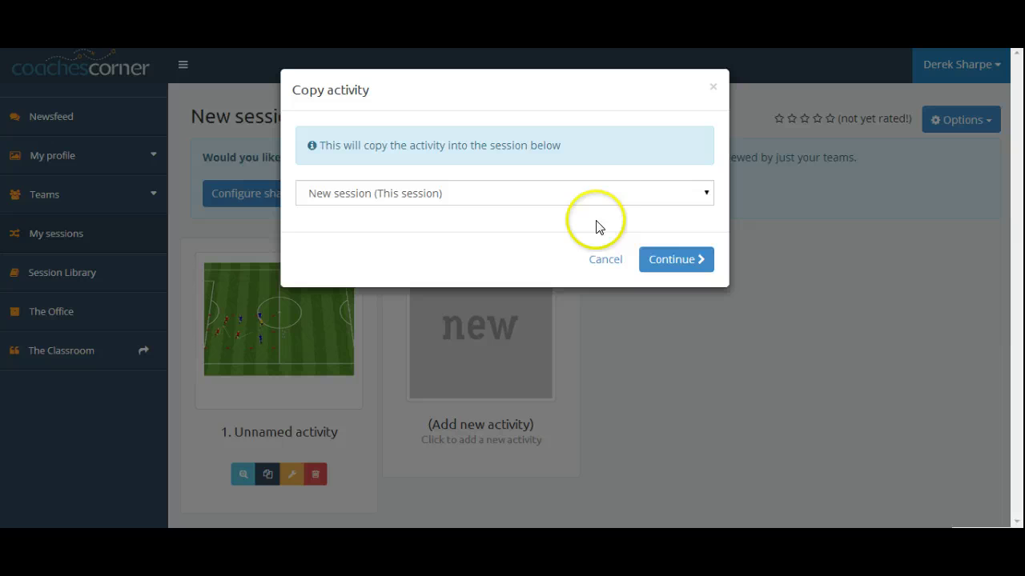
pyautogui.click(564, 194)
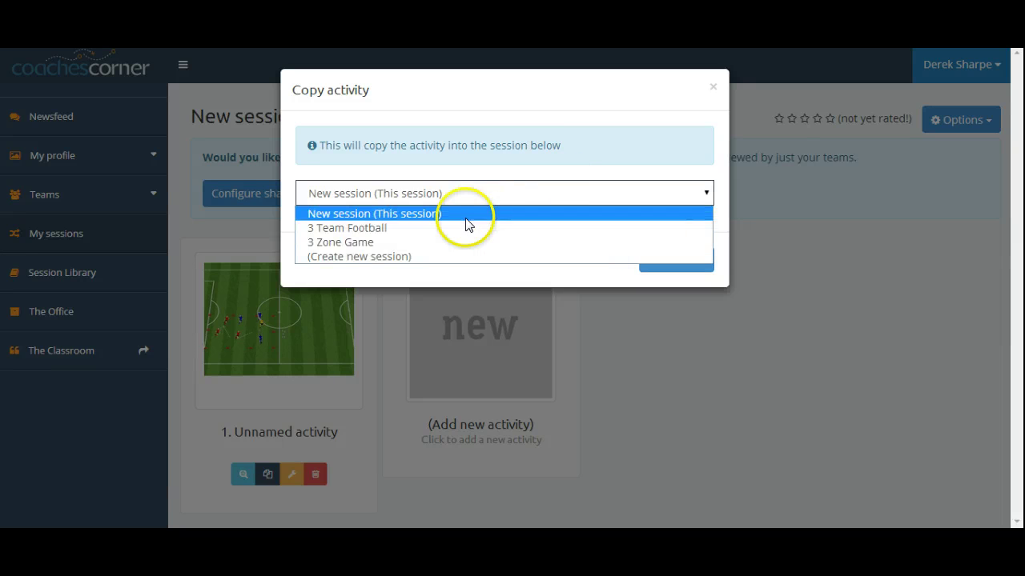
pyautogui.click(376, 219)
pyautogui.click(685, 264)
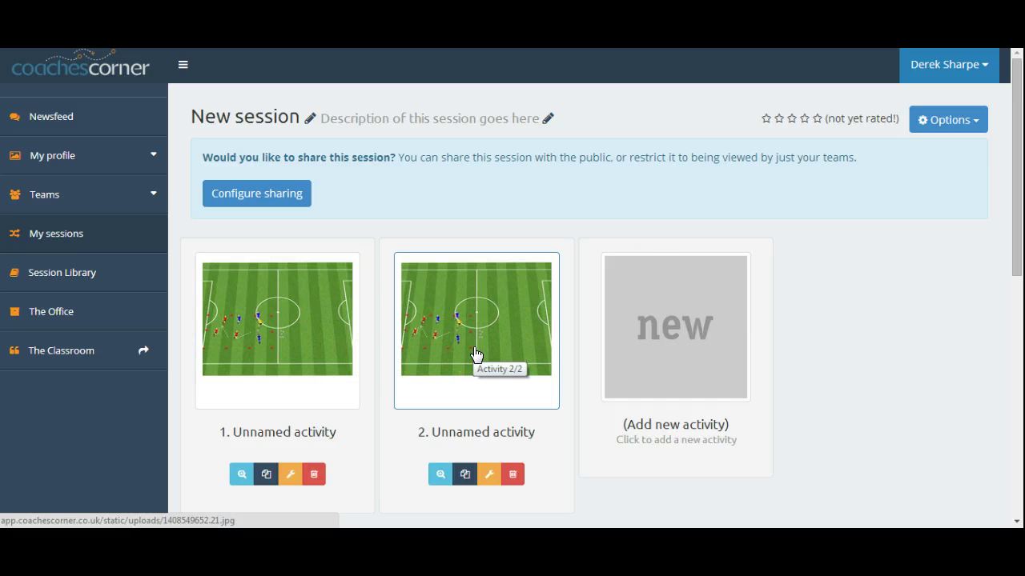
pyautogui.click(490, 477)
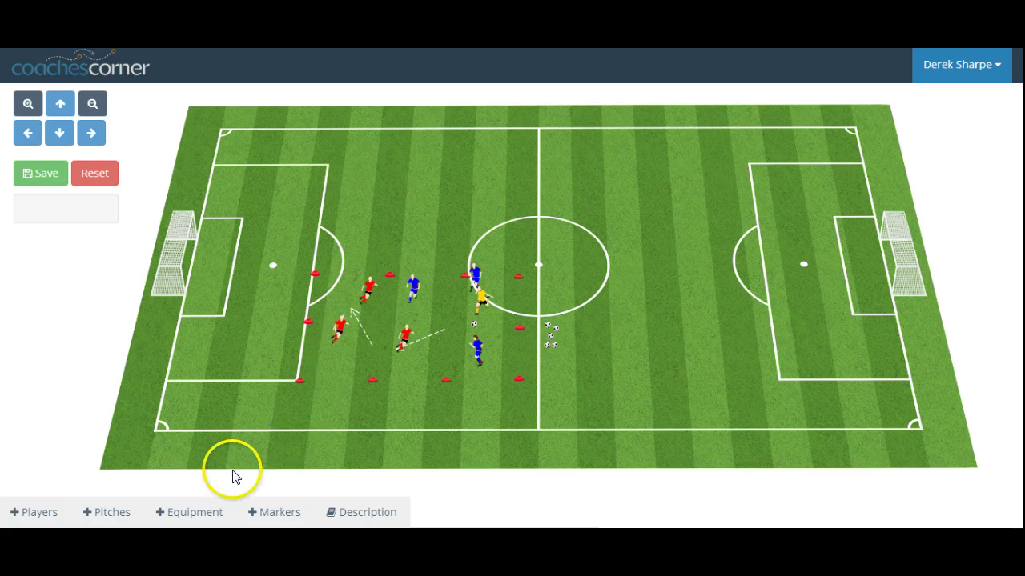
# Step: Place two small goal nets, one on the grid's bottom edge and one on its top edge
pyautogui.click(186, 520)
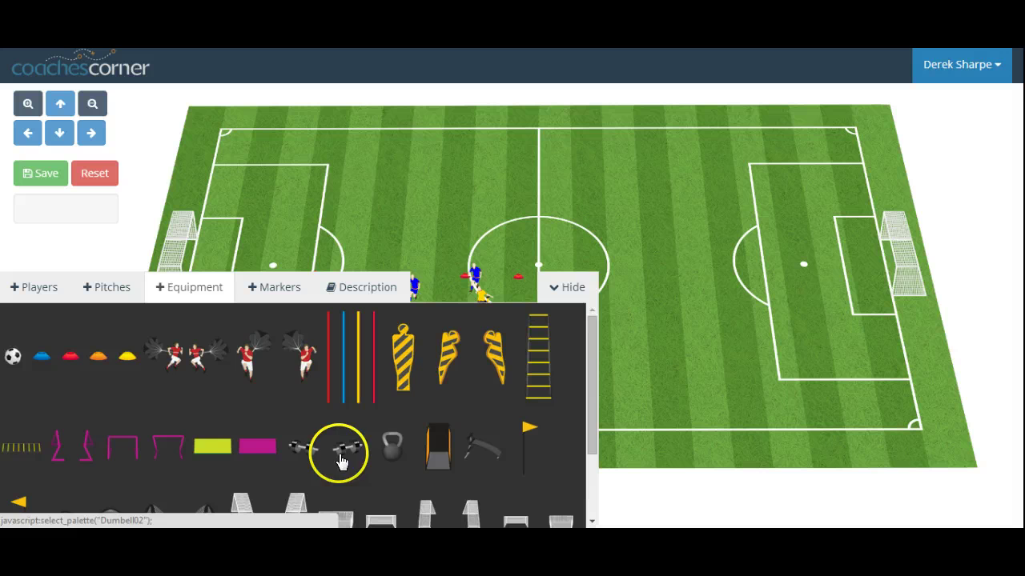
pyautogui.moveTo(590, 410); pyautogui.dragTo(596, 467)
pyautogui.scroll(-1, 594, 462)
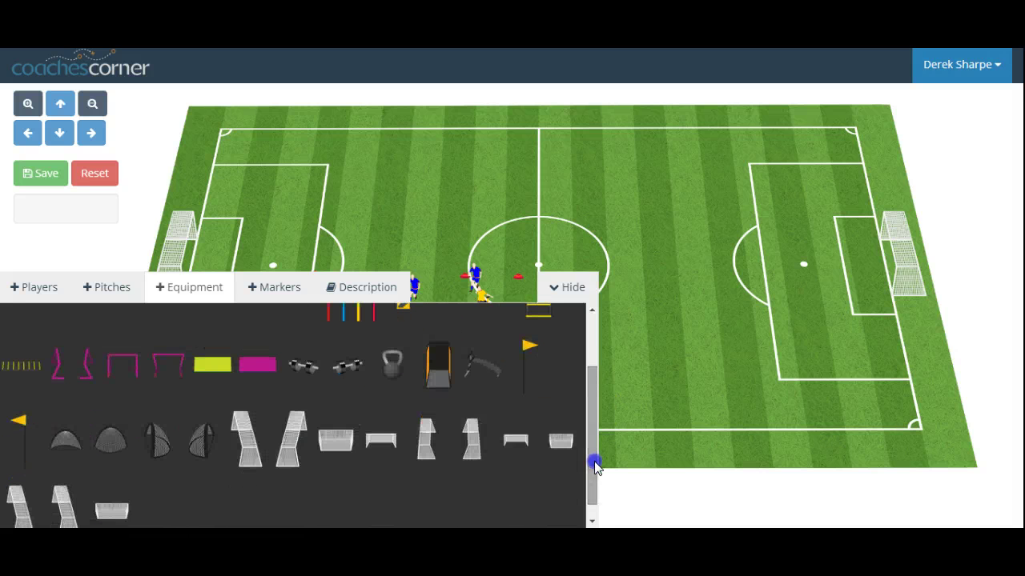
pyautogui.click(128, 455)
pyautogui.click(430, 381)
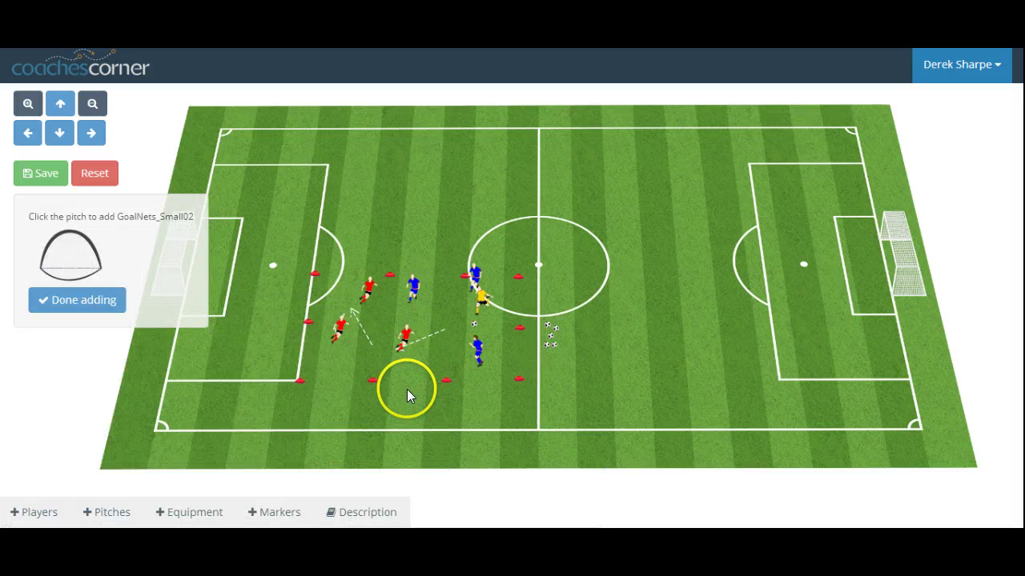
pyautogui.click(152, 499)
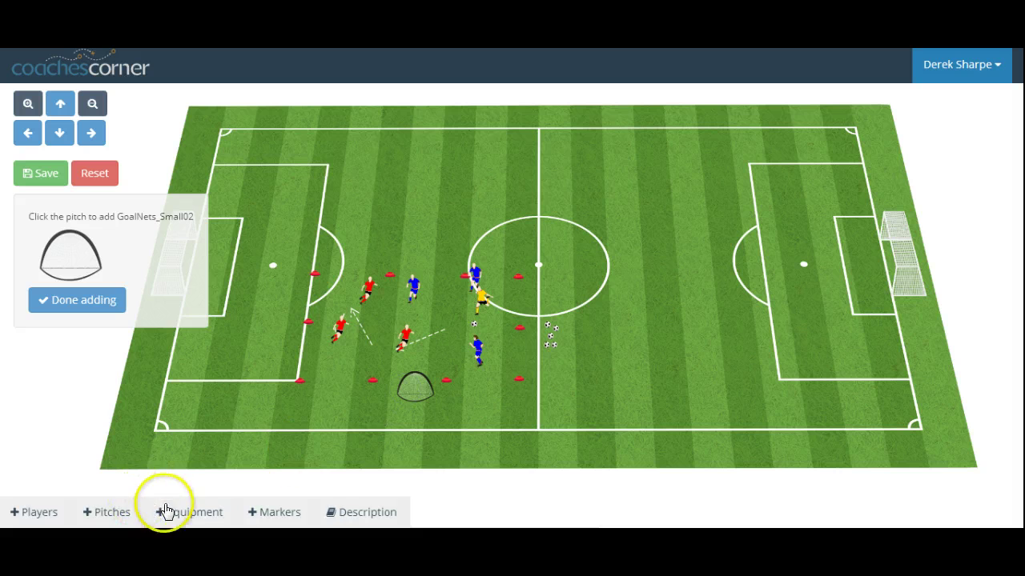
pyautogui.click(76, 445)
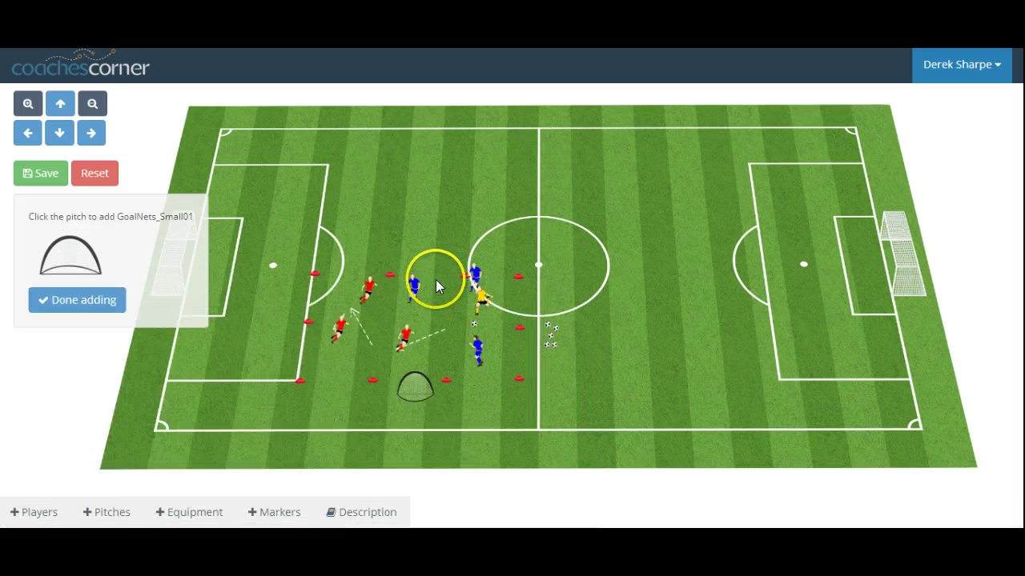
pyautogui.click(415, 268)
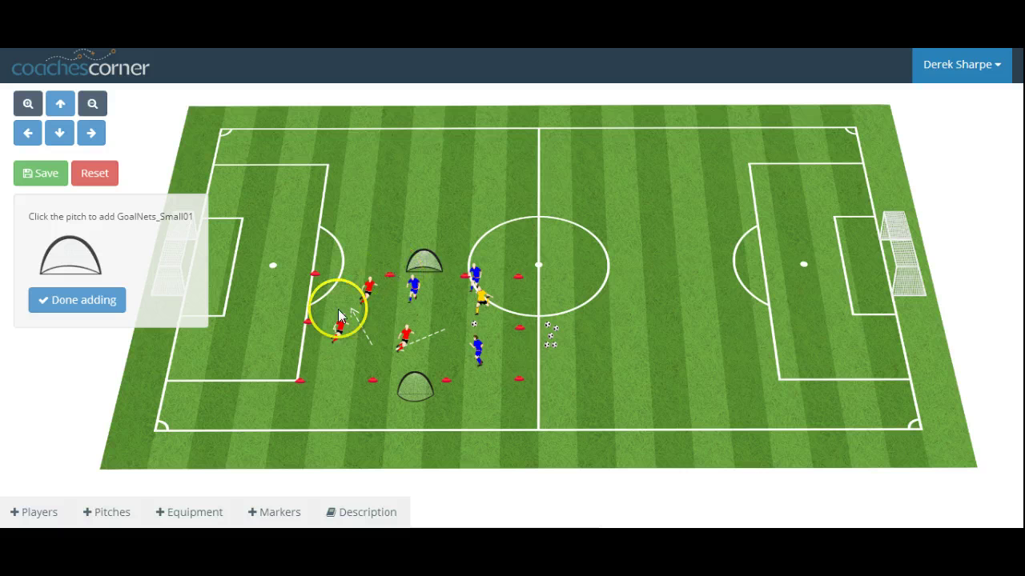
pyautogui.click(92, 304)
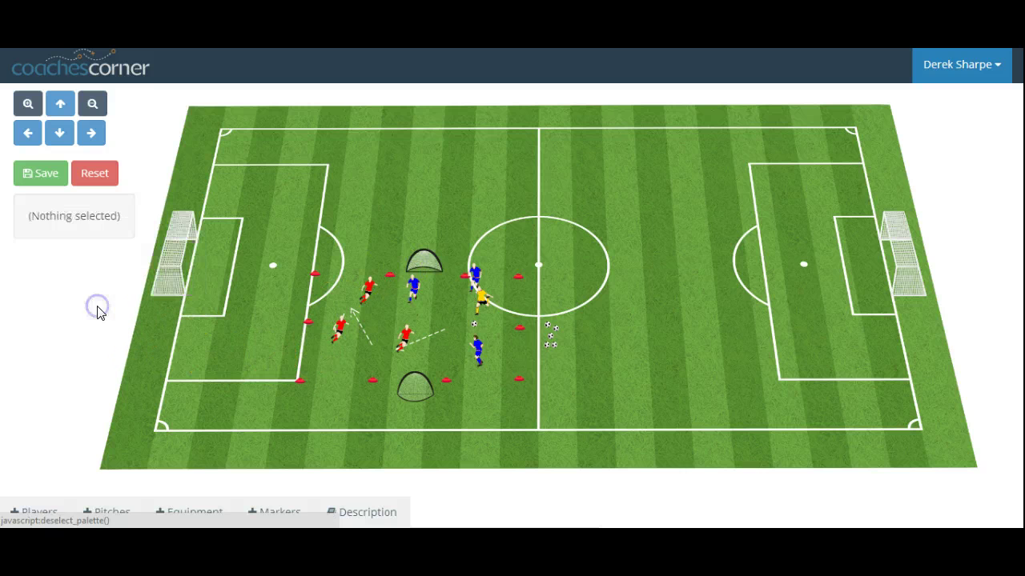
# Step: Replace 'Unnamed activity' with '3 v 3 plus 1 into Goals' and hide the description
pyautogui.click(373, 513)
pyautogui.moveTo(216, 434); pyautogui.dragTo(22, 415)
pyautogui.write('3 v 3 plus 1 into Goals')
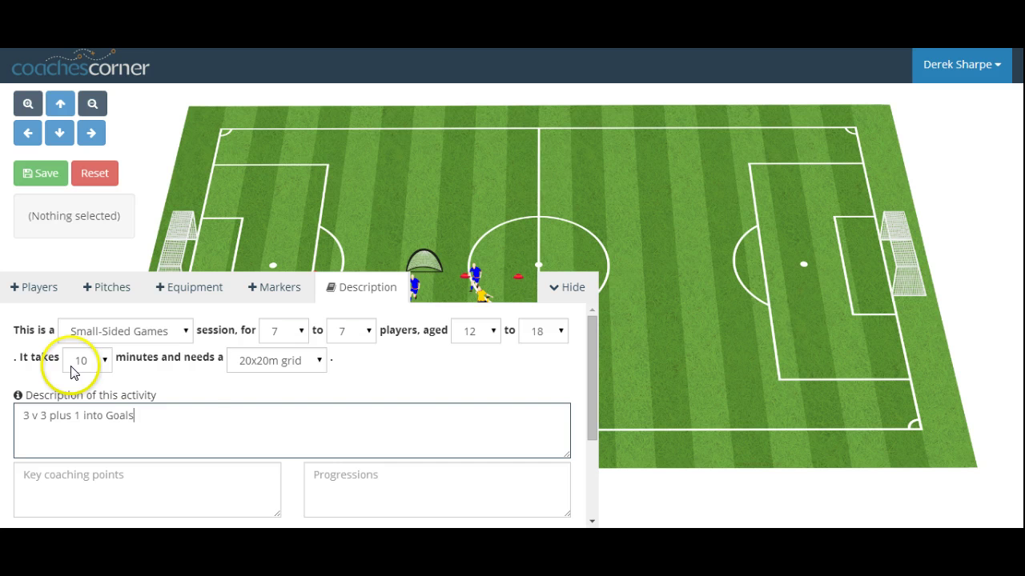
pyautogui.click(586, 290)
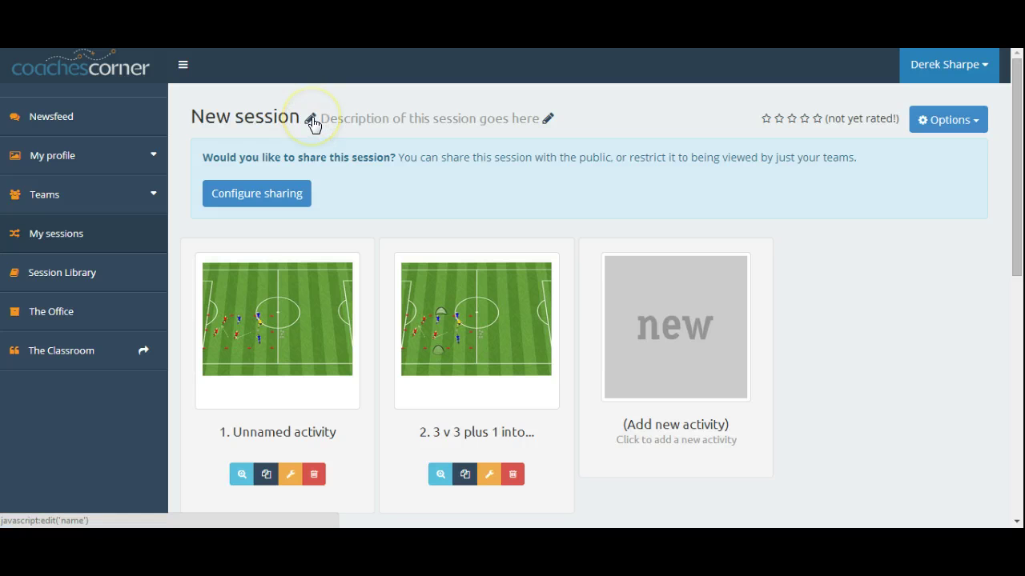
# Step: Rename the session to '3 V 3 Plus 1' and set its description to 'Creating an overload'
pyautogui.click(311, 119)
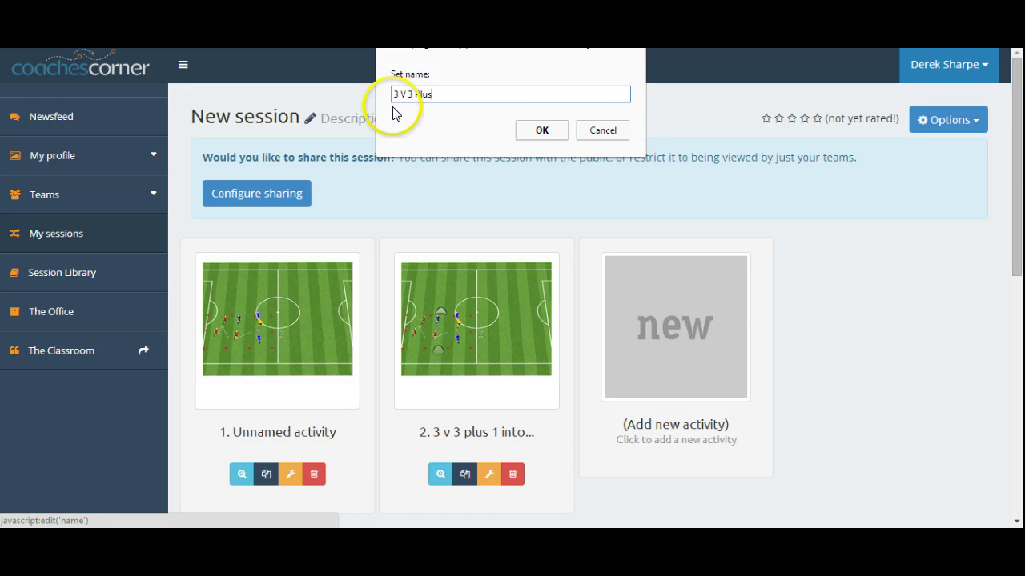
pyautogui.click(542, 130)
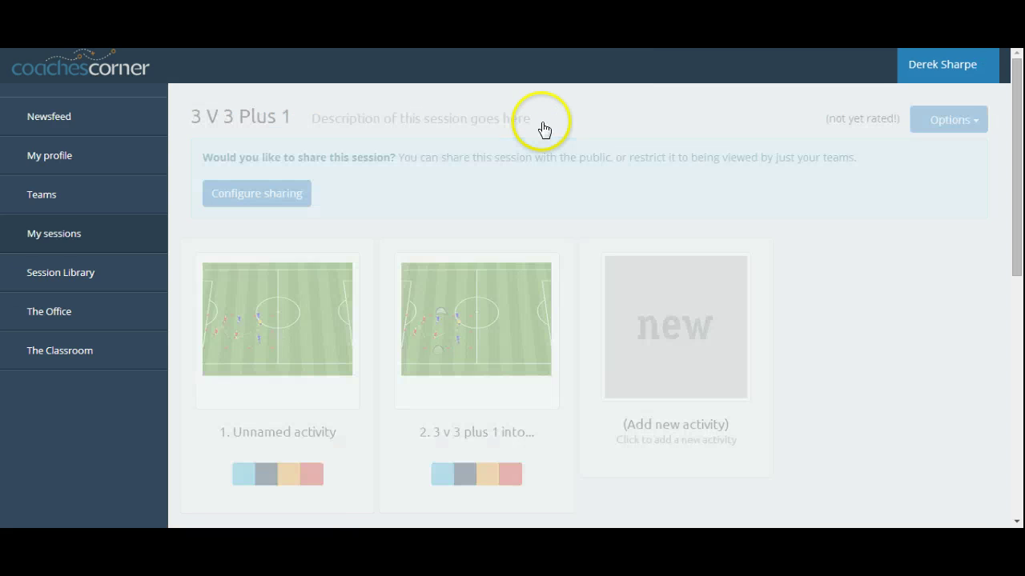
pyautogui.click(541, 122)
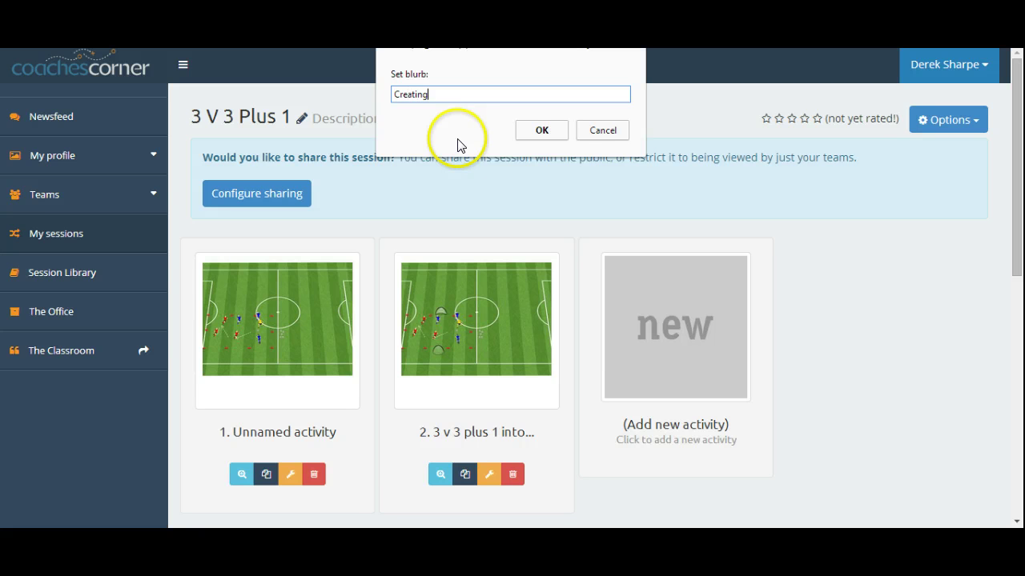
pyautogui.write('Creating an overload')
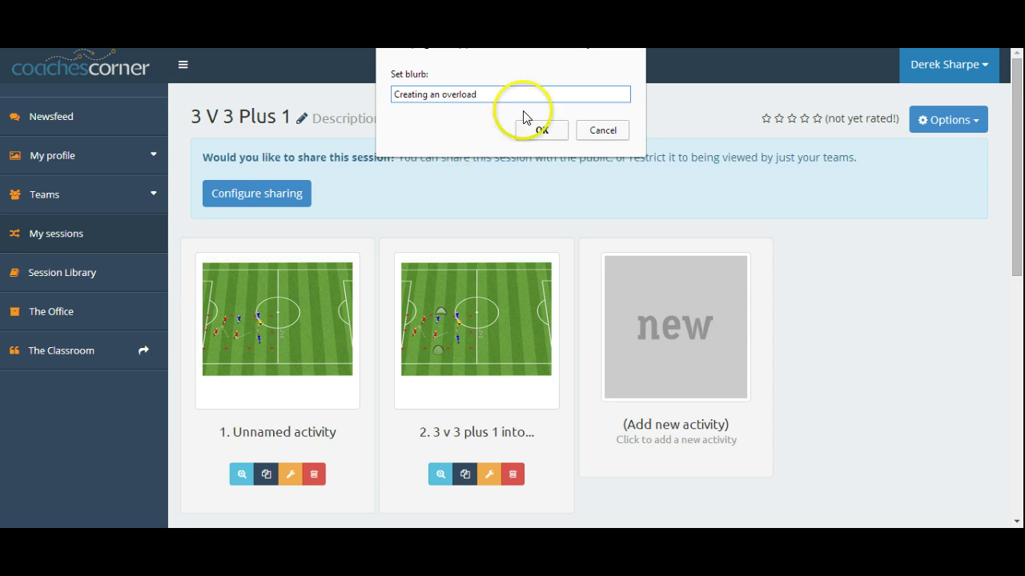
pyautogui.click(558, 131)
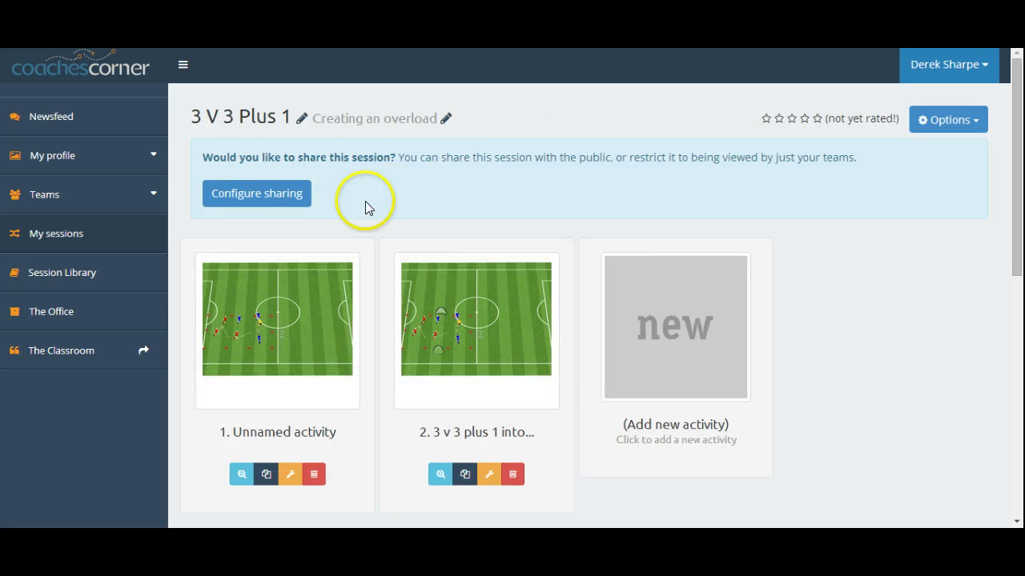
# Step: Change the session's sharing level to 'With the public' and save it
pyautogui.click(287, 194)
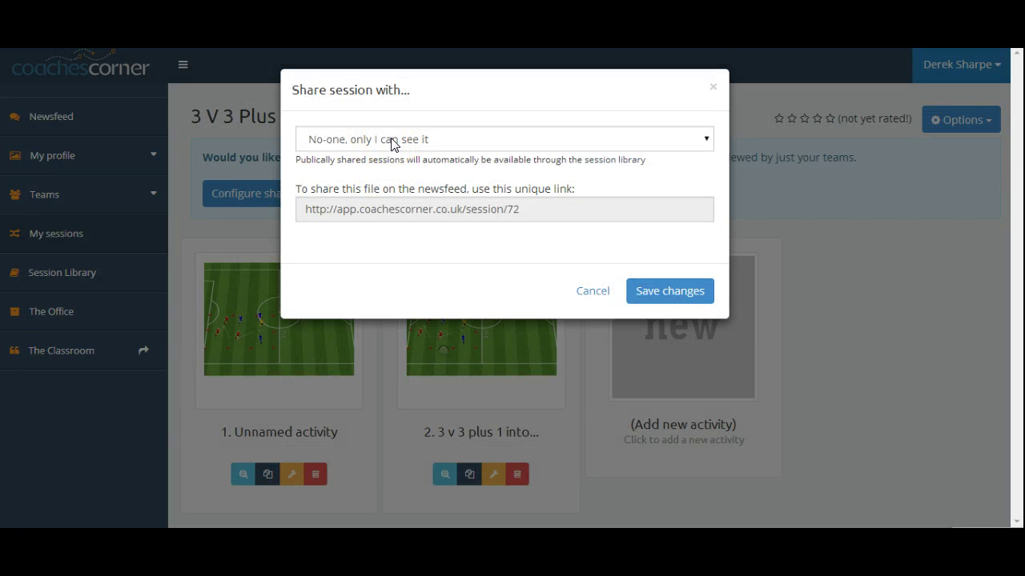
pyautogui.click(391, 141)
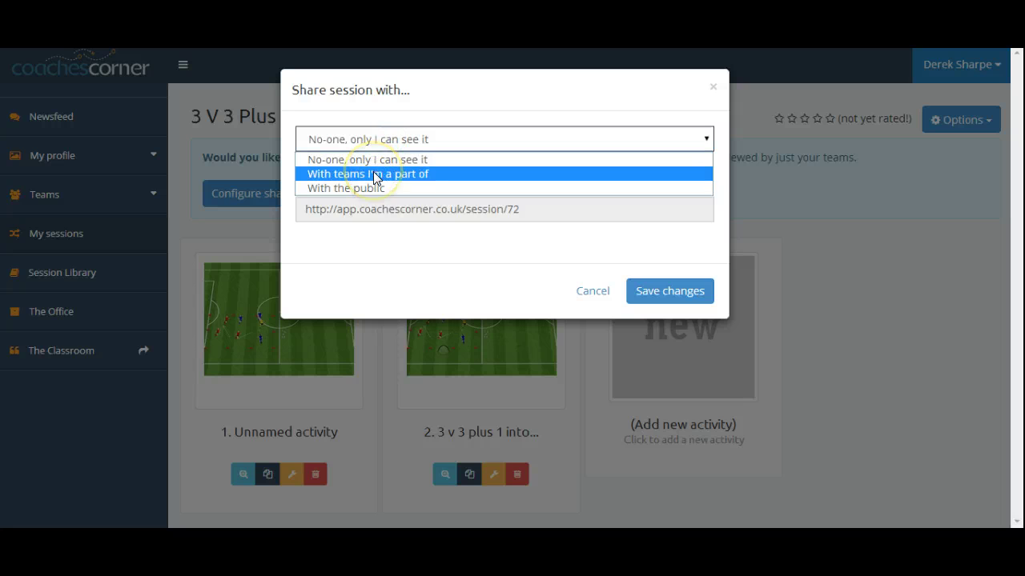
pyautogui.click(366, 190)
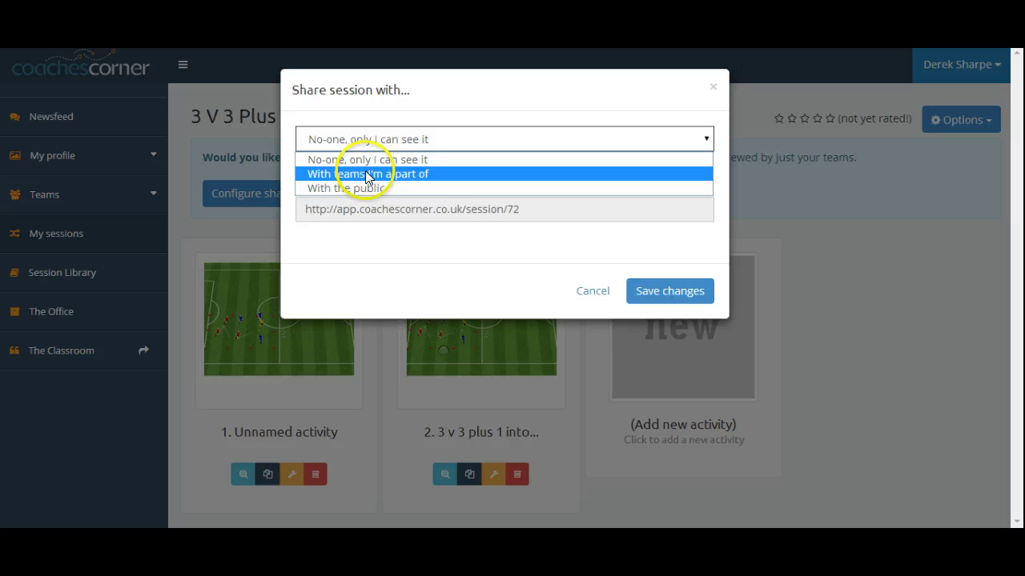
pyautogui.click(366, 190)
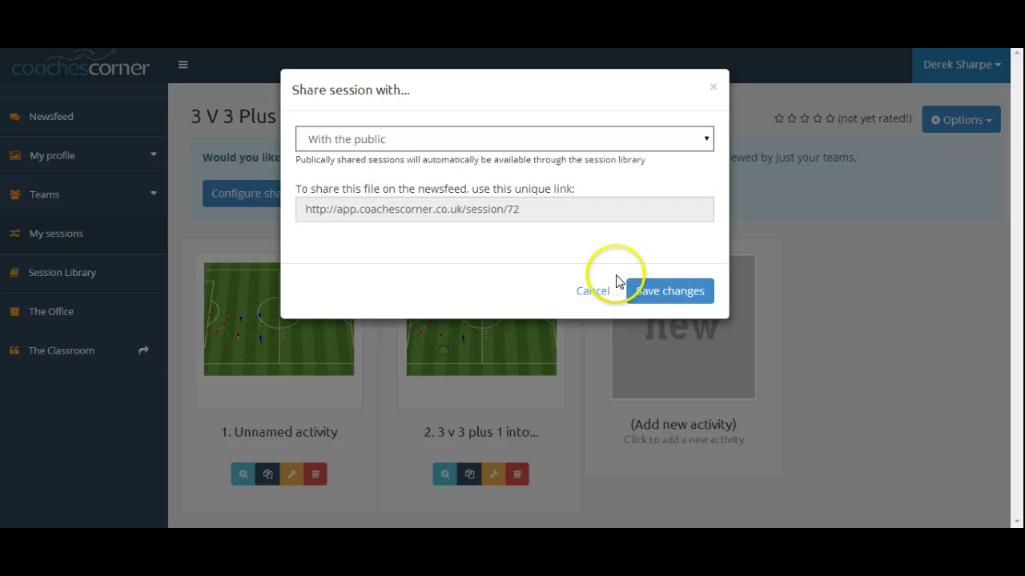
pyautogui.click(648, 290)
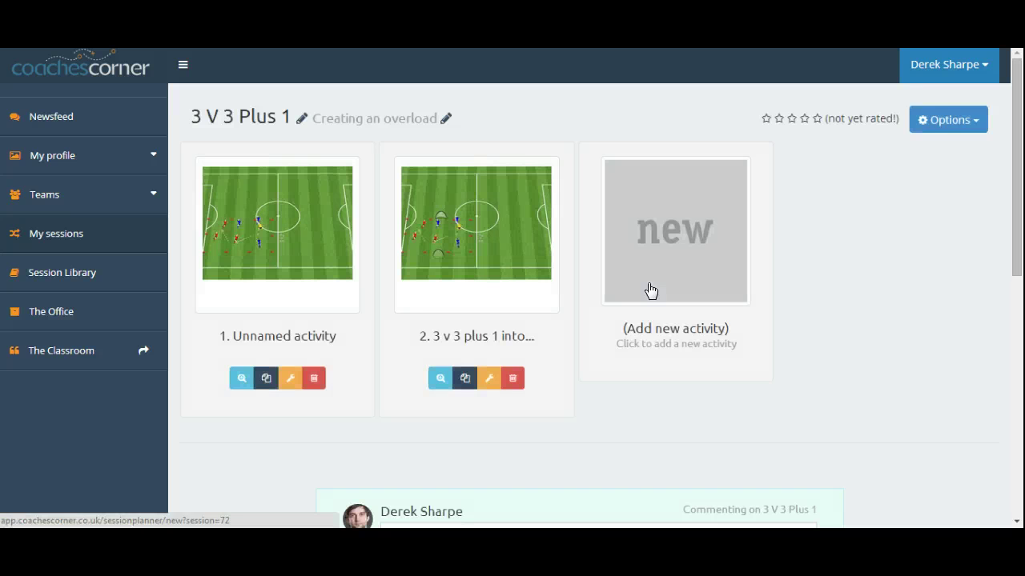
# Step: Export the 3 V 3 Plus 1 session as a PDF and open the downloaded file
pyautogui.click(940, 128)
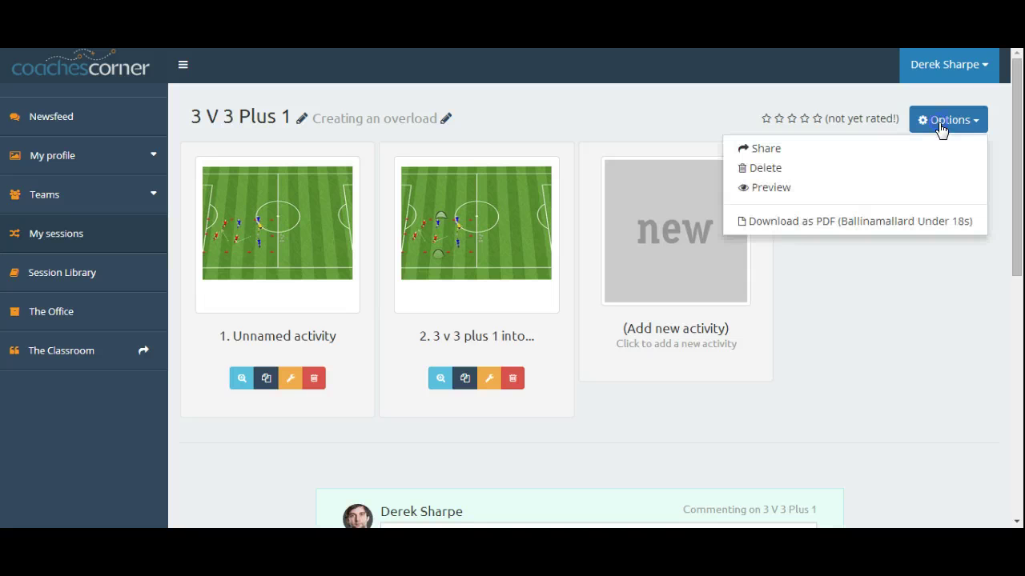
pyautogui.click(828, 227)
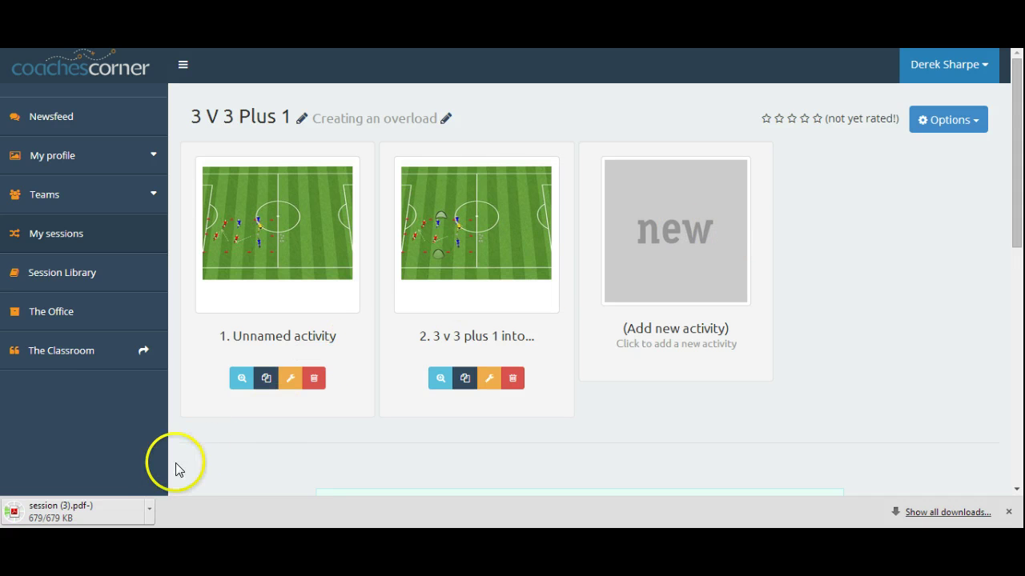
pyautogui.click(110, 510)
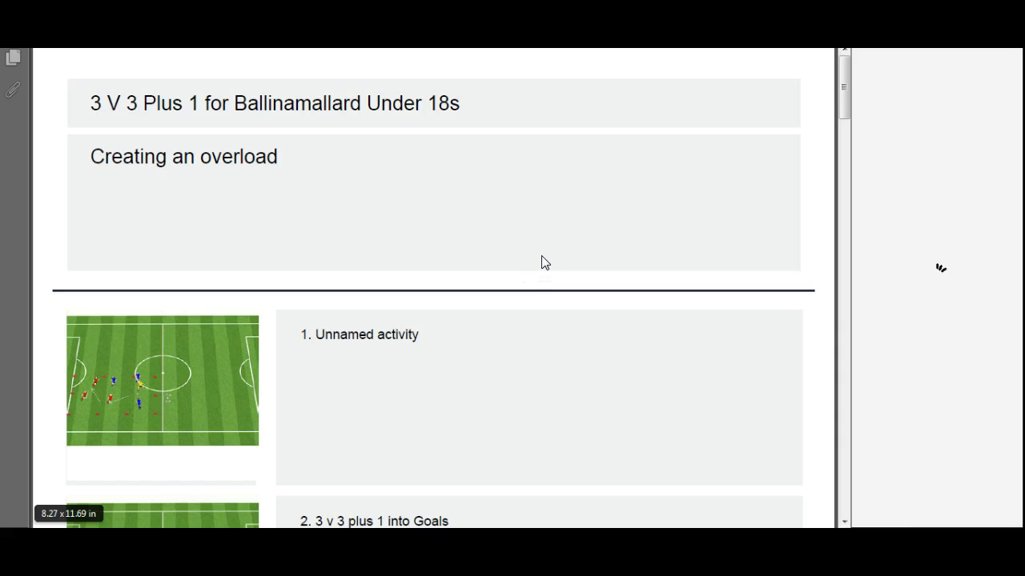
# Step: Scroll the PDF to review the second activity, '3 v 3 plus 1 into Goals'
pyautogui.moveTo(845, 103); pyautogui.dragTo(807, 147)
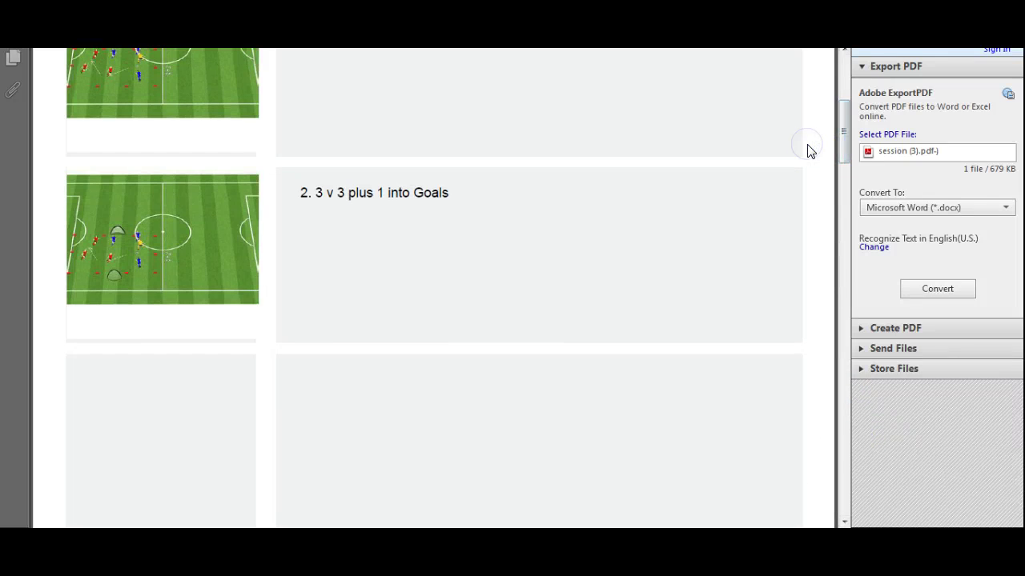